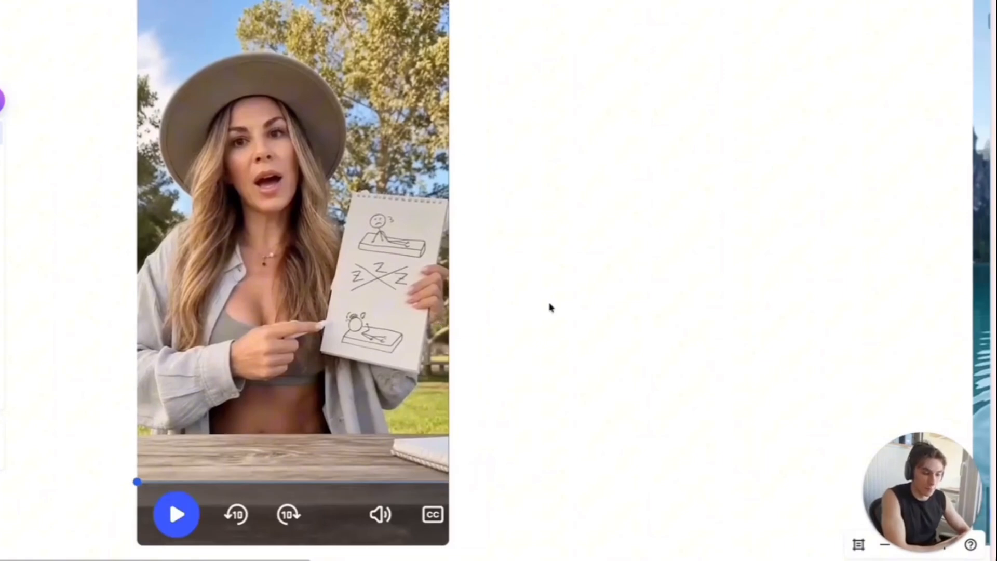
Play the AI Song sample video on the board and skip ahead to the Liquid Death skull stage scene
scroll(561, 301, "right", 8)
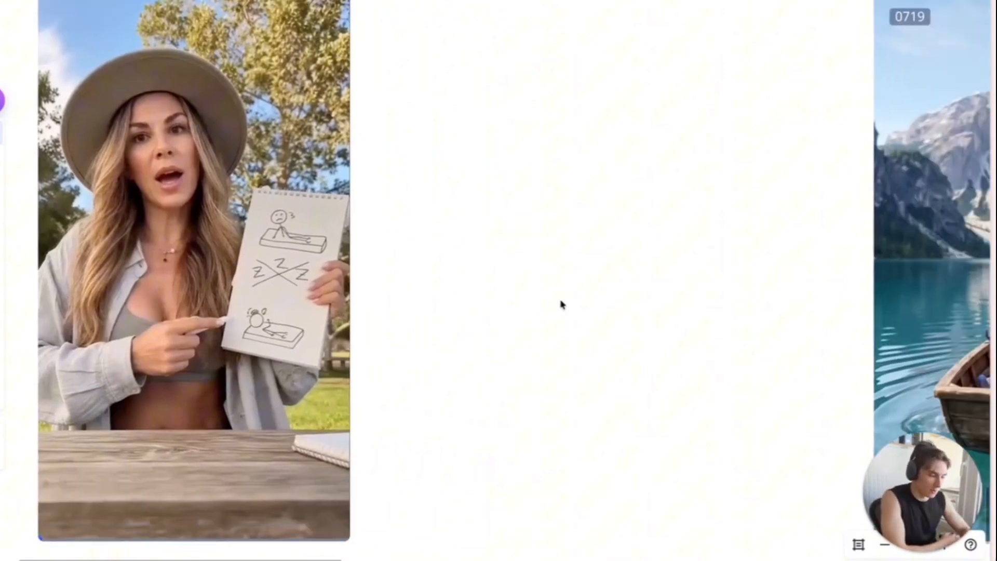
scroll(561, 300, "down", 2)
scroll(655, 270, "up", 4)
scroll(655, 273, "down", 2)
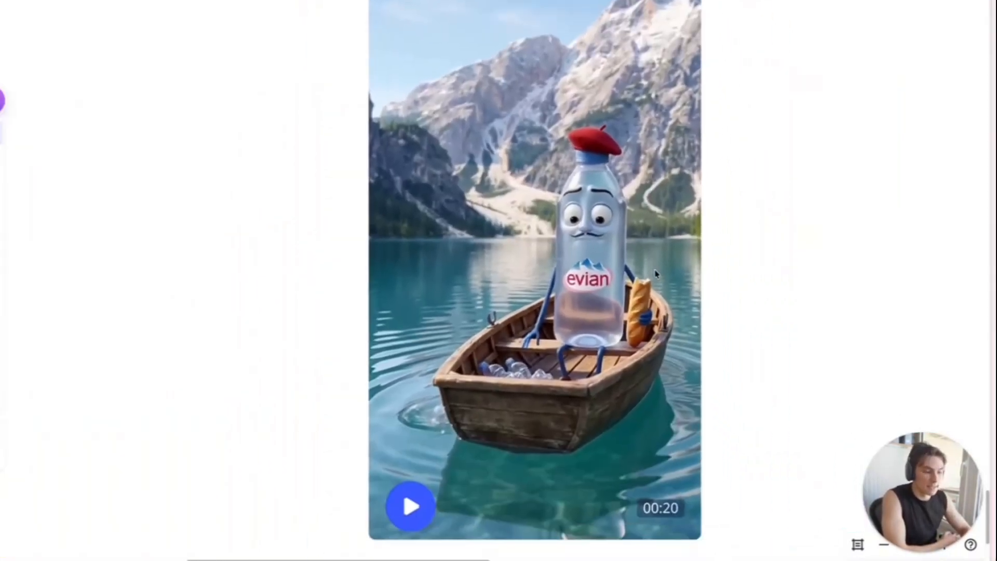
scroll(528, 345, "up", 1)
scroll(559, 321, "right", 1)
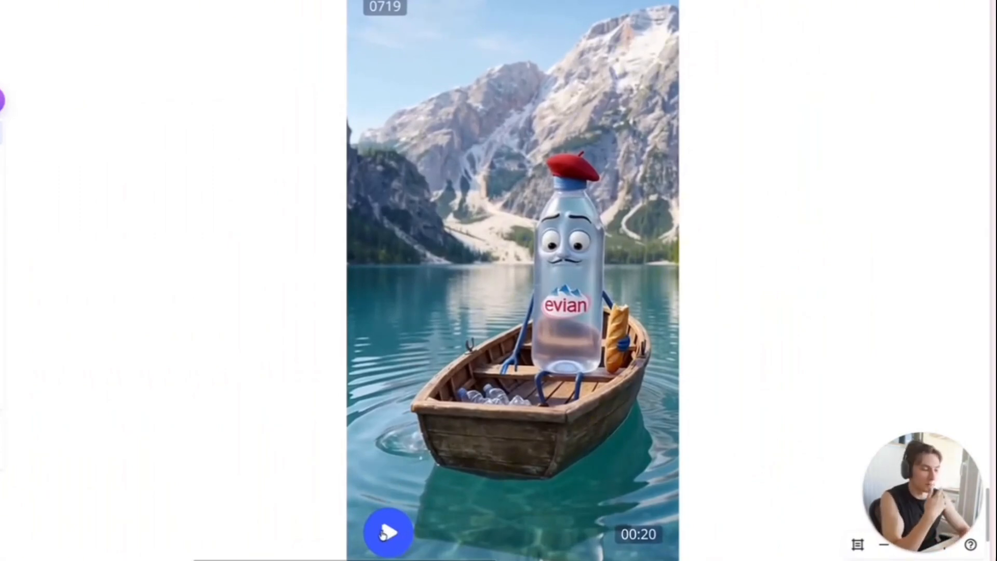
left_click(429, 547)
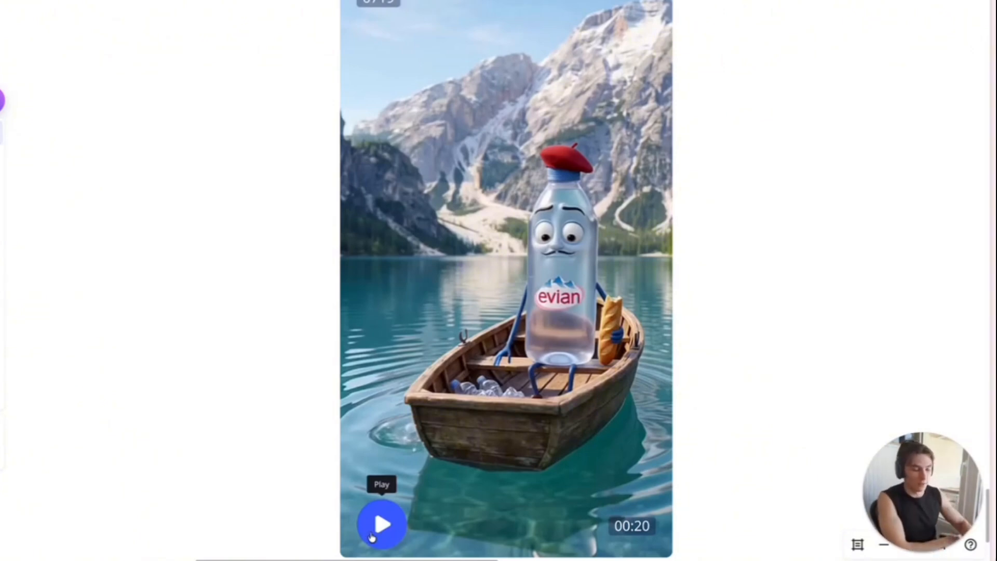
left_click(383, 527)
left_click_drag(344, 490, 573, 476)
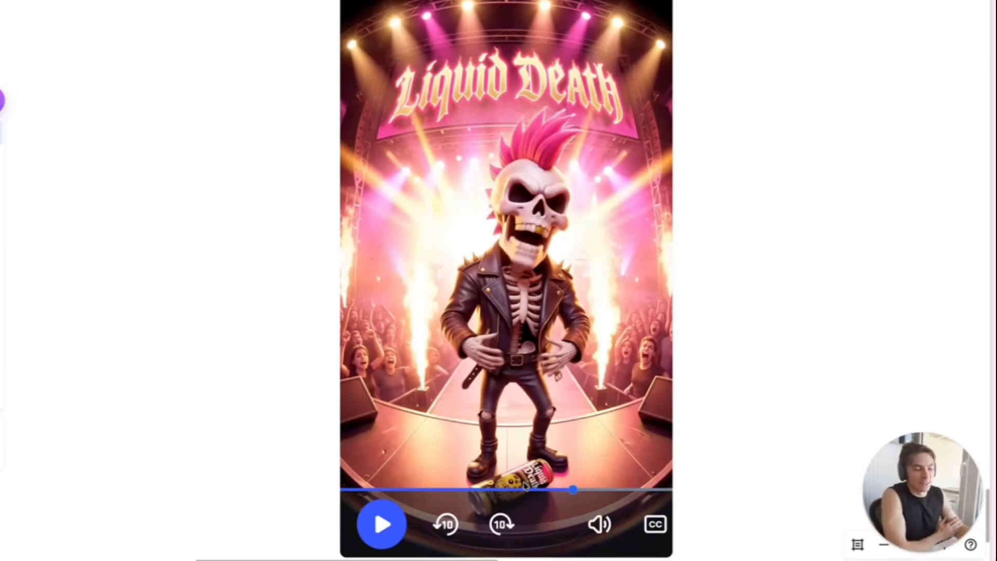
left_click_drag(500, 490, 568, 482)
Return to the lip-sync board overview, switch to the Starpop Video-test-batch chat, and go back to its opening song-ad request
scroll(647, 356, "down", 5)
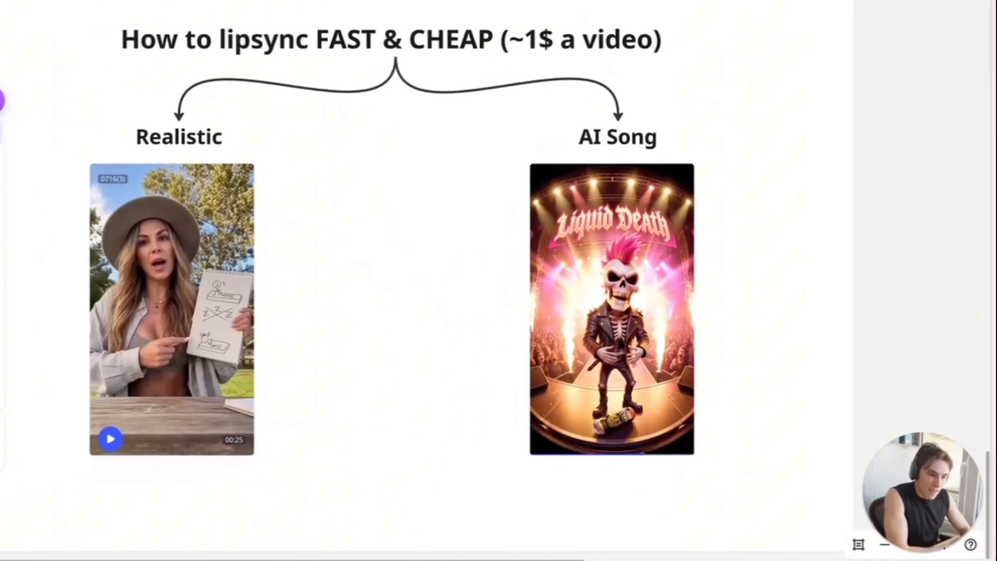
left_click(75, 73)
scroll(73, 72, "left", 1)
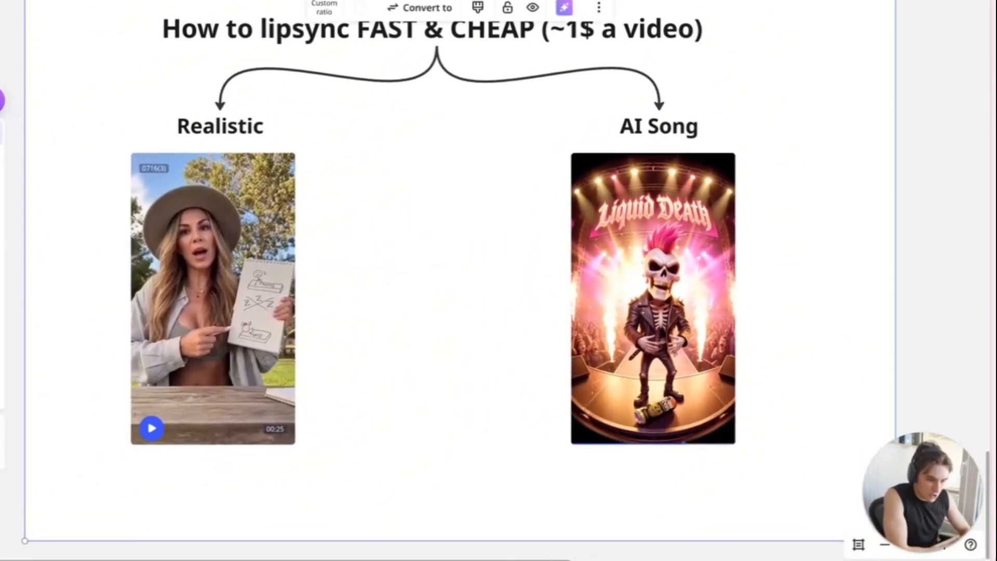
mouse_move(1, 74)
left_click(41, 210)
scroll(530, 327, "up", 5)
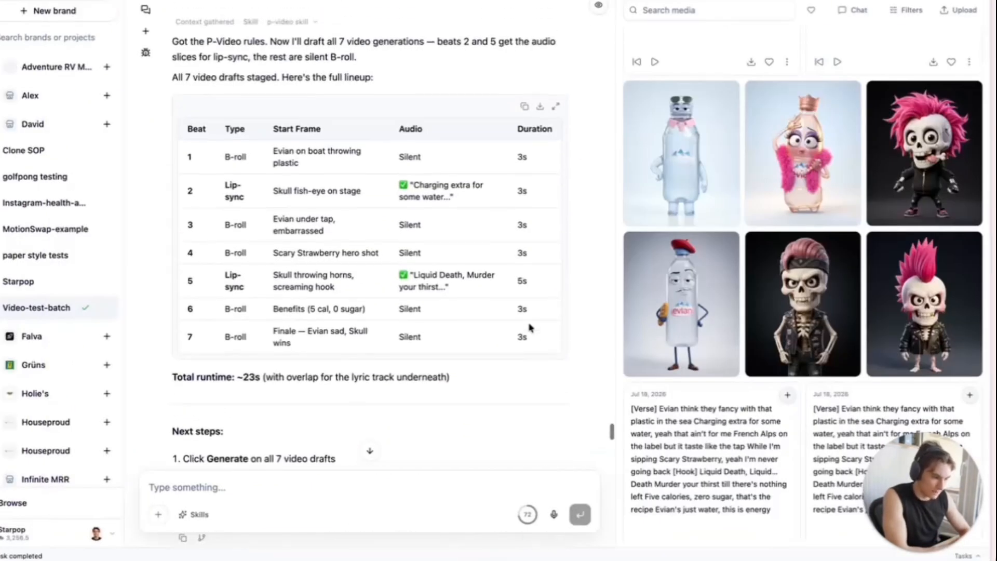
scroll(528, 327, "up", 15)
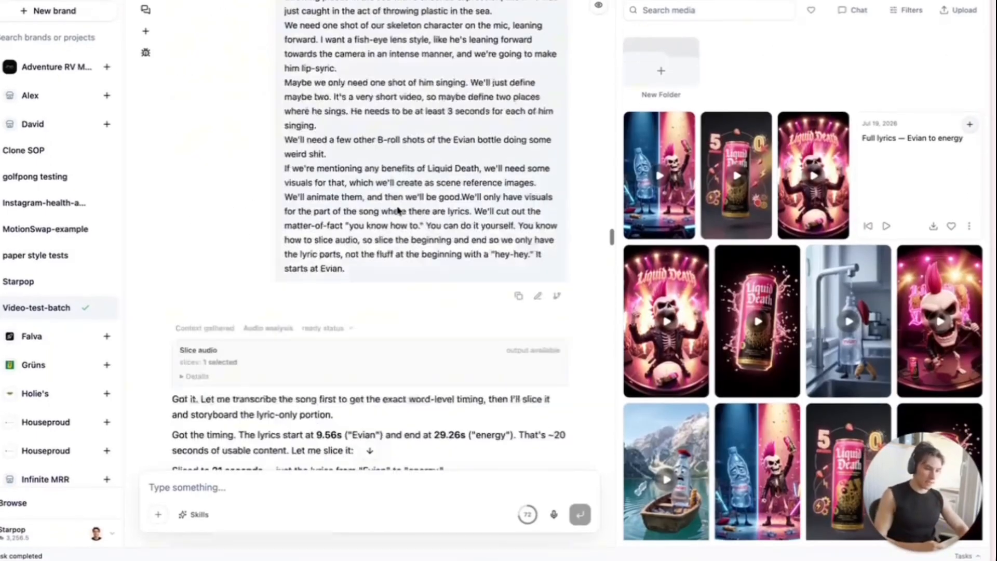
scroll(397, 210, "up", 5)
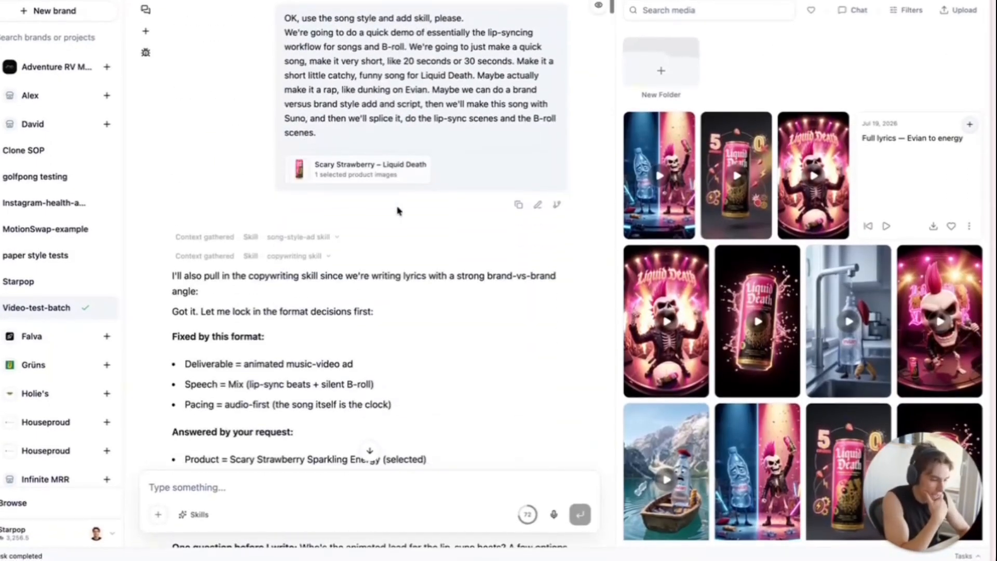
Read the song-ad brief, the punk metal skull character request and the proposed rap options
scroll(397, 210, "down", 1)
scroll(517, 246, "down", 5)
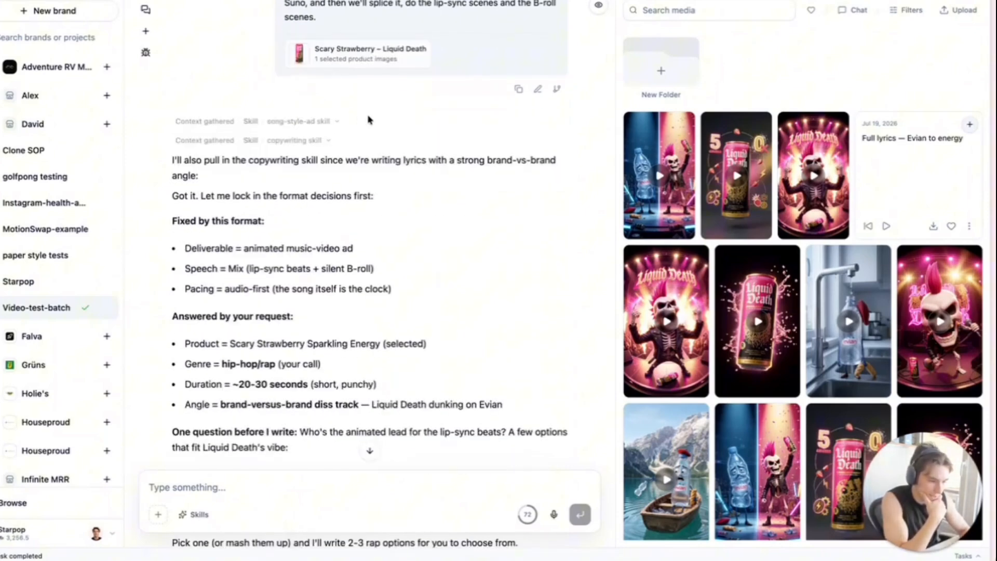
scroll(368, 120, "down", 20)
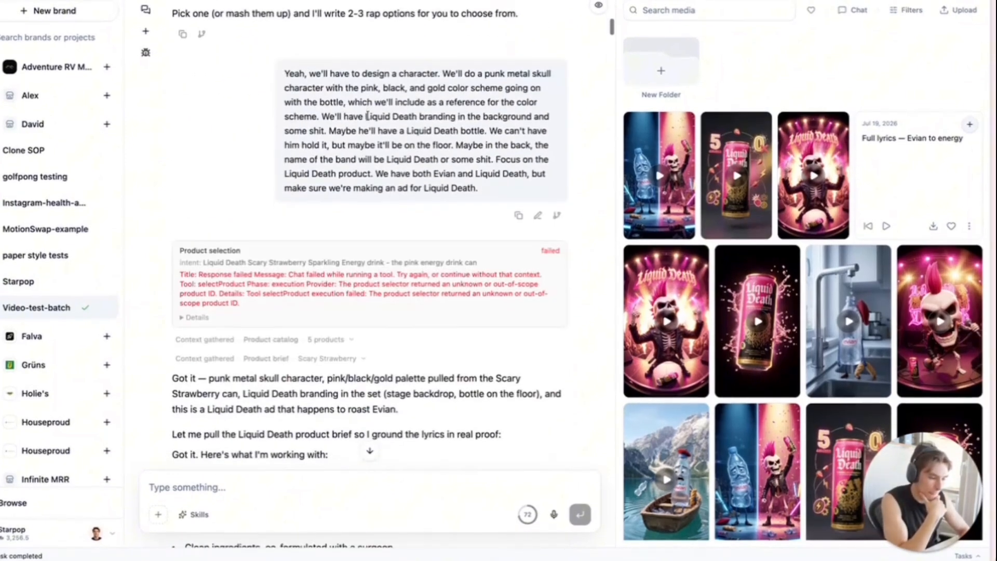
scroll(368, 115, "down", 20)
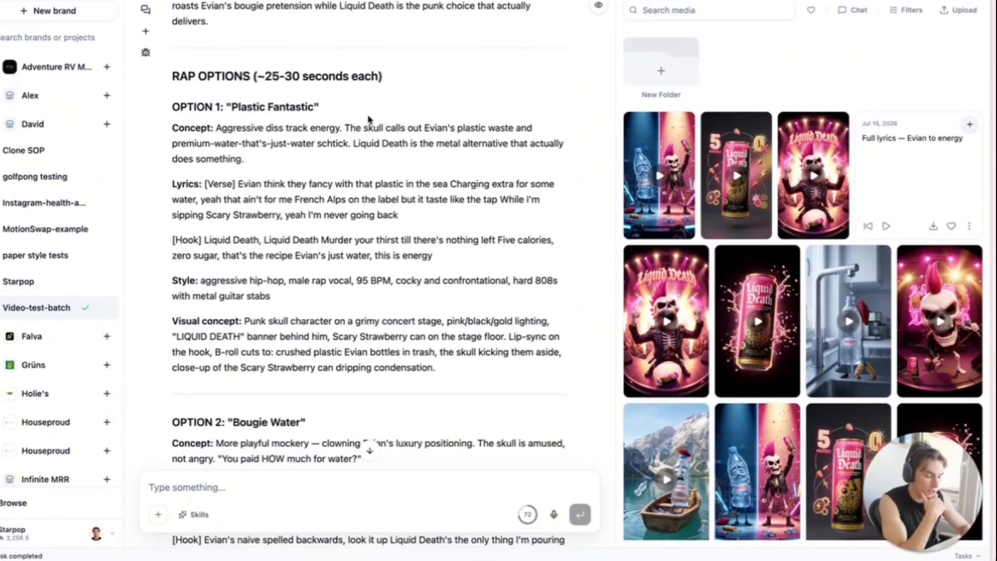
scroll(368, 120, "up", 9)
scroll(367, 120, "down", 4)
scroll(368, 120, "down", 20)
scroll(368, 120, "up", 14)
scroll(367, 120, "down", 2)
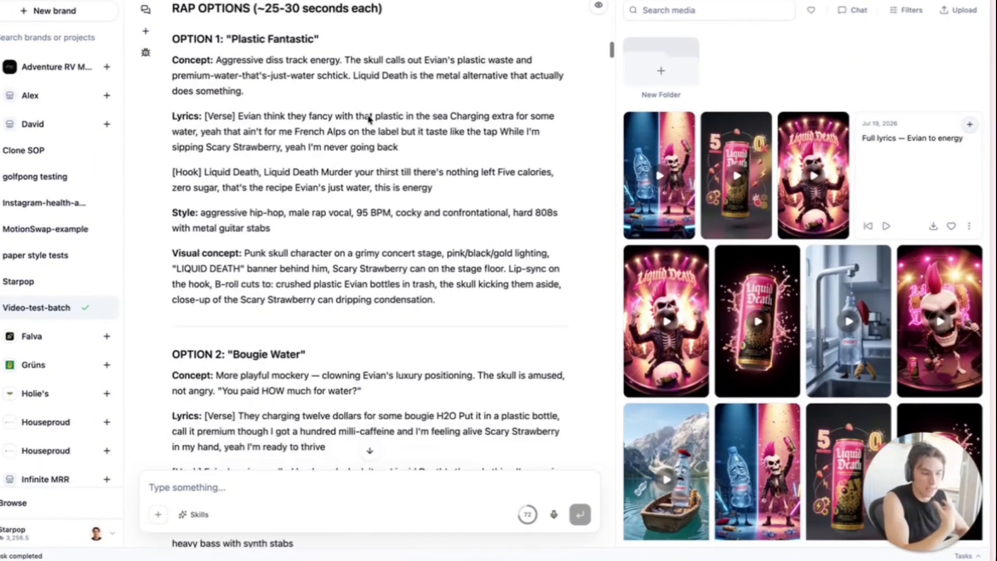
Highlight the title, concept and verse lyrics of rap Option 1, "Plastic Fantastic", while reading it
left_click_drag(172, 39, 398, 172)
left_click(389, 173)
scroll(348, 192, "up", 2)
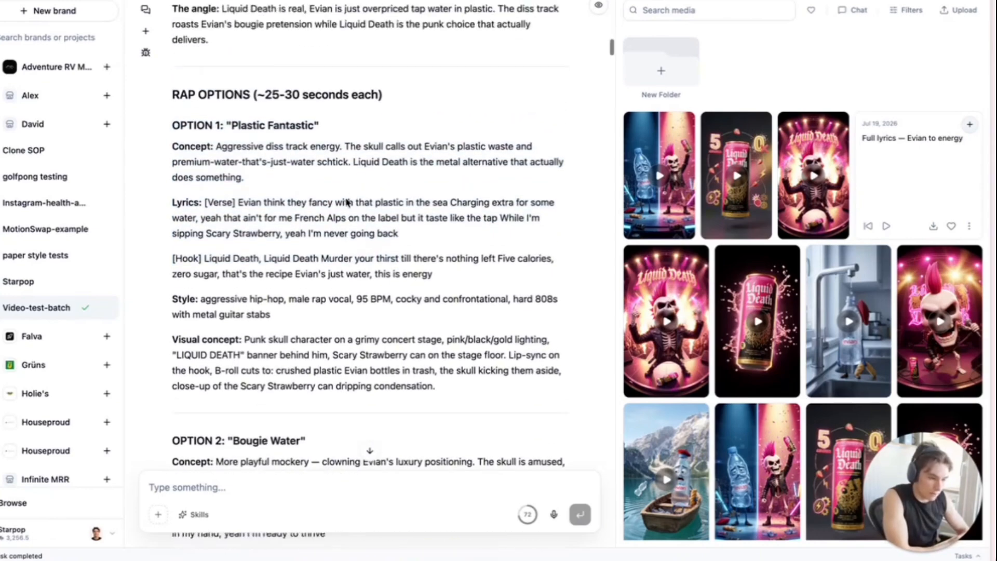
left_click_drag(173, 124, 324, 234)
right_click(325, 233)
left_click(244, 250)
scroll(245, 249, "down", 4)
left_click(260, 200)
Review the reply choosing option one, the "Plastic Fantastic" music draft and its two generated tracks
scroll(260, 201, "down", 12)
scroll(260, 199, "down", 10)
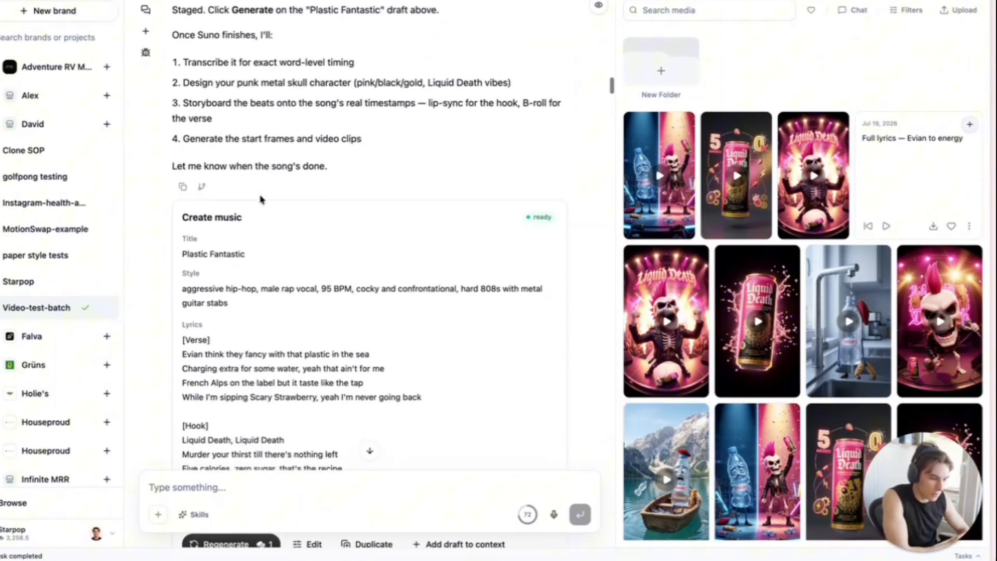
scroll(260, 195, "up", 1)
scroll(205, 119, "up", 3)
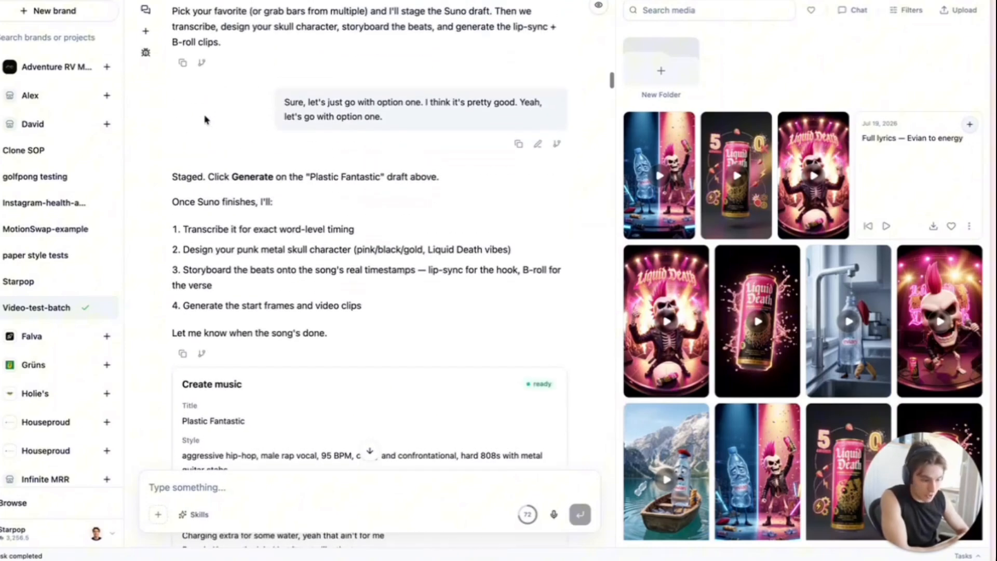
scroll(224, 187, "down", 5)
scroll(253, 275, "down", 6)
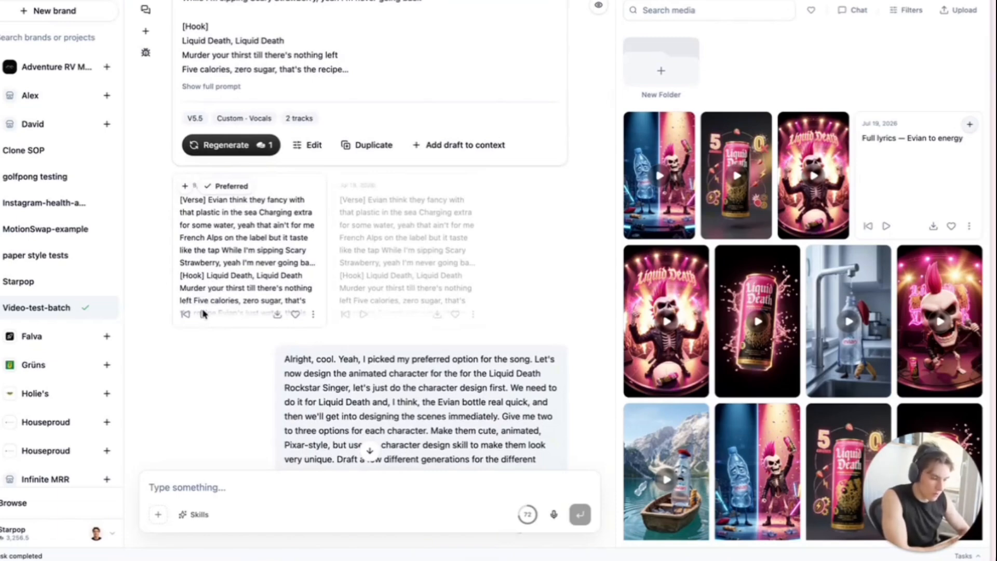
Examine the character-design request and the Pixar-style image drafts for the Liquid Death skull and Evian bottle
scroll(203, 313, "down", 7)
scroll(469, 183, "up", 2)
scroll(795, 256, "down", 10)
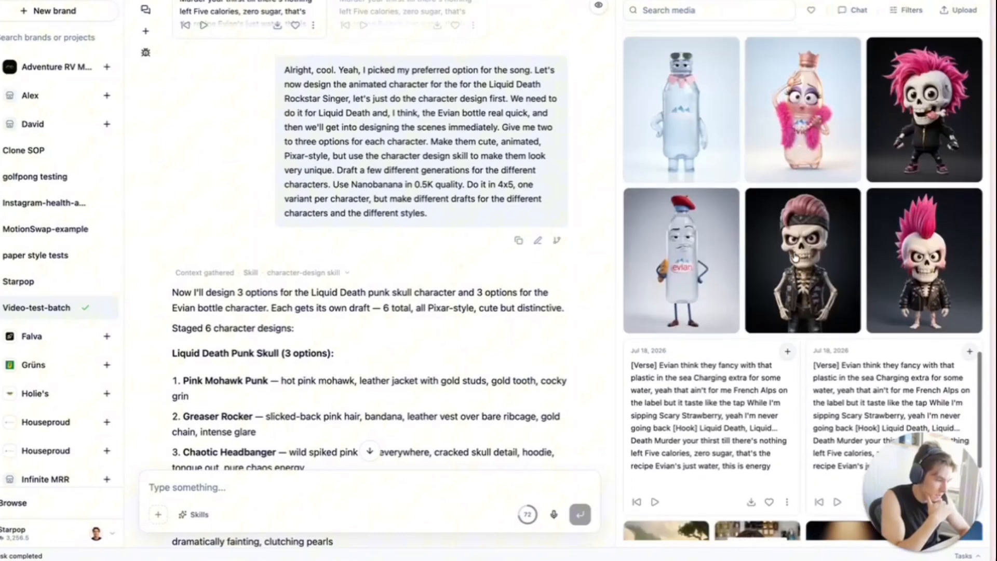
scroll(794, 256, "up", 1)
scroll(384, 156, "down", 15)
scroll(407, 253, "down", 15)
scroll(408, 251, "down", 8)
scroll(374, 194, "up", 1)
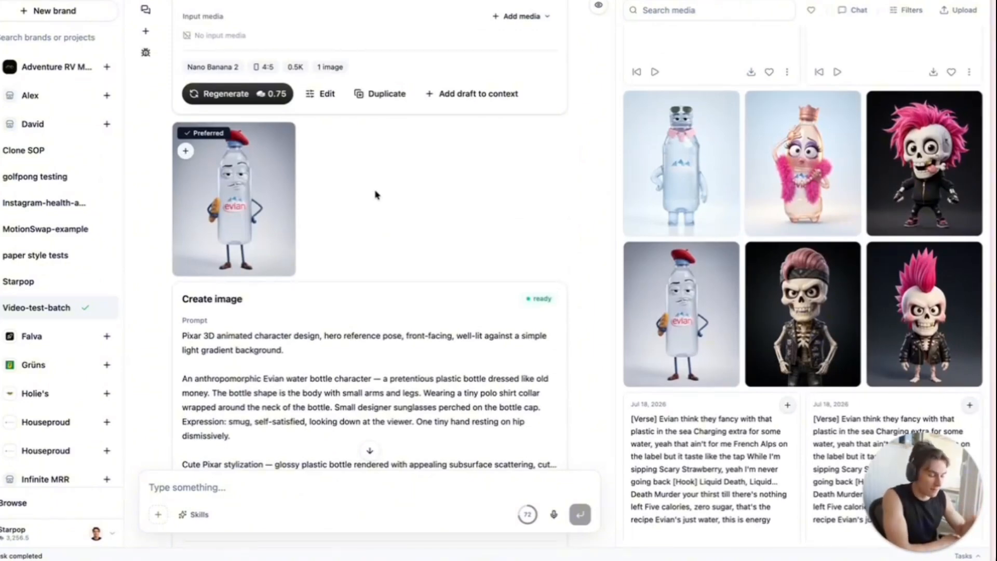
scroll(375, 194, "down", 10)
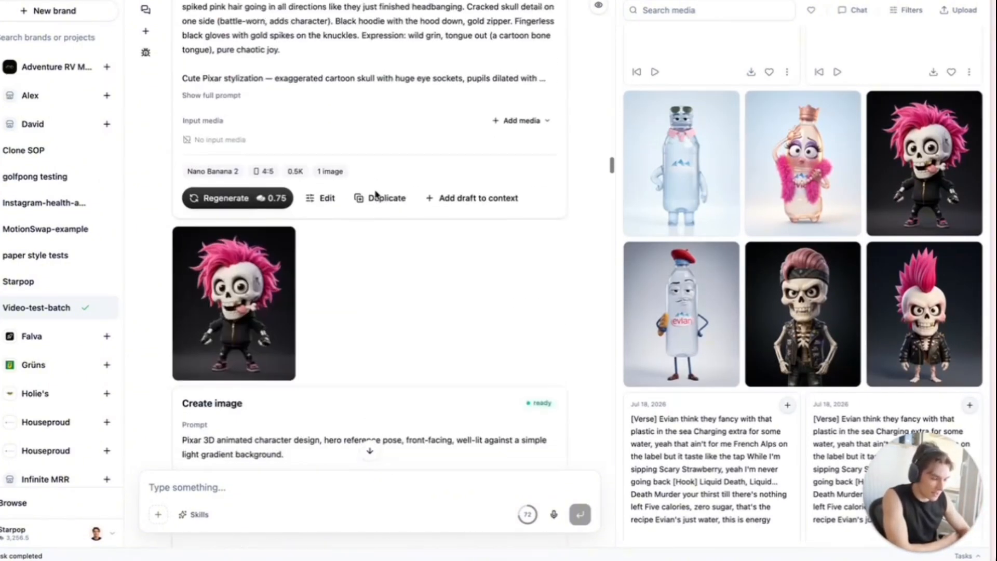
Read the storyboard request and look back at the preferred Evian bottle and the skull character images
scroll(376, 194, "down", 10)
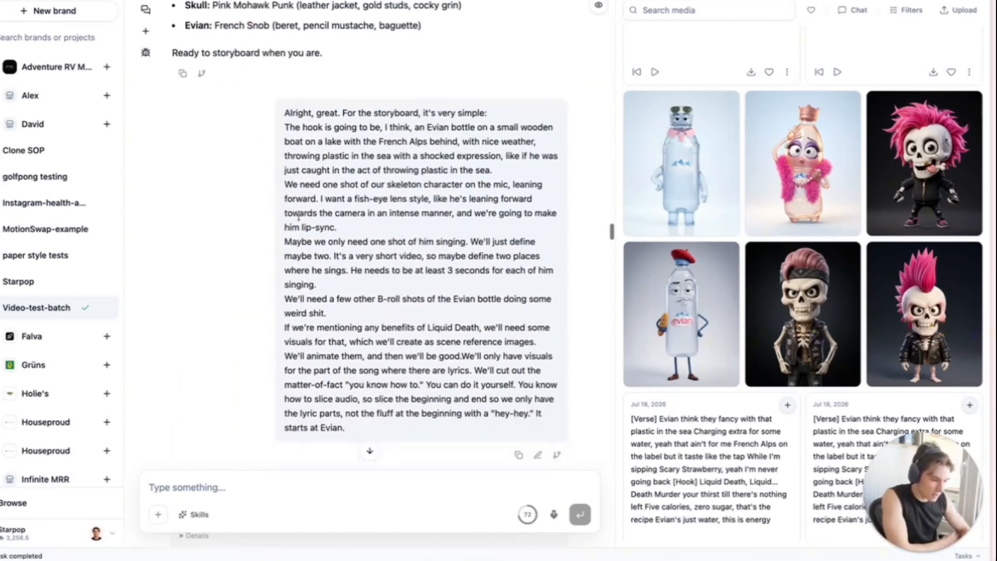
scroll(293, 110, "down", 5)
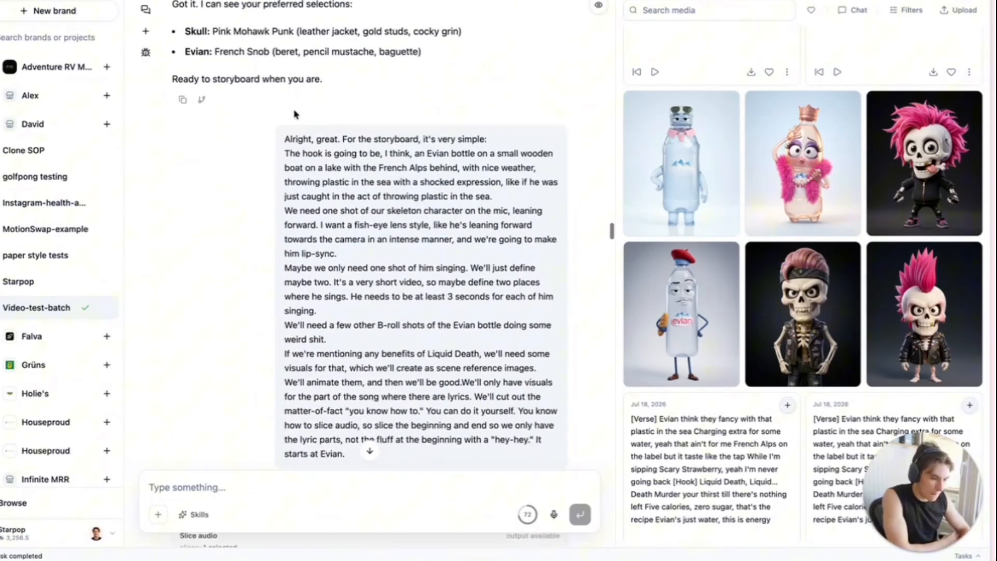
scroll(365, 155, "up", 10)
scroll(240, 123, "up", 2)
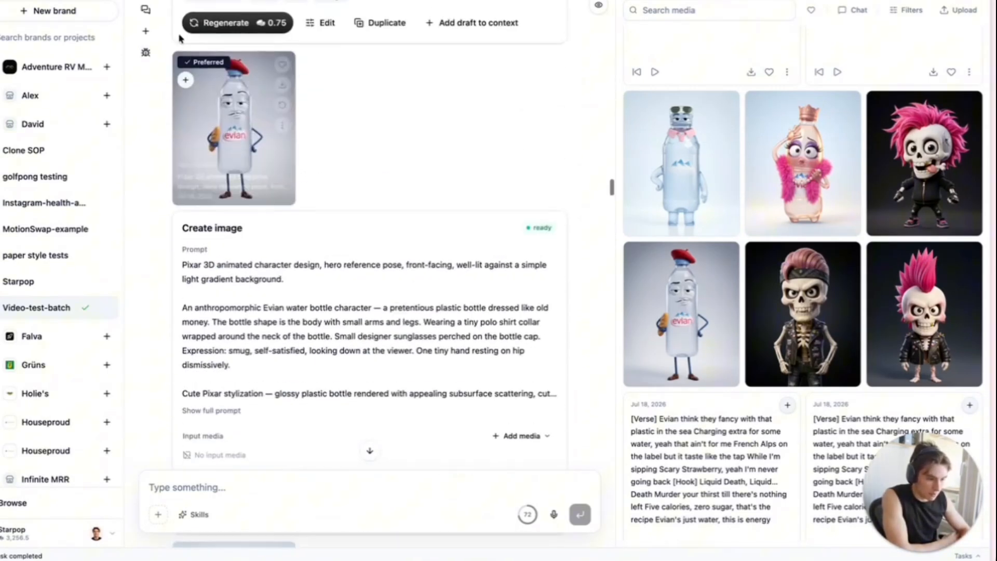
scroll(240, 130, "up", 15)
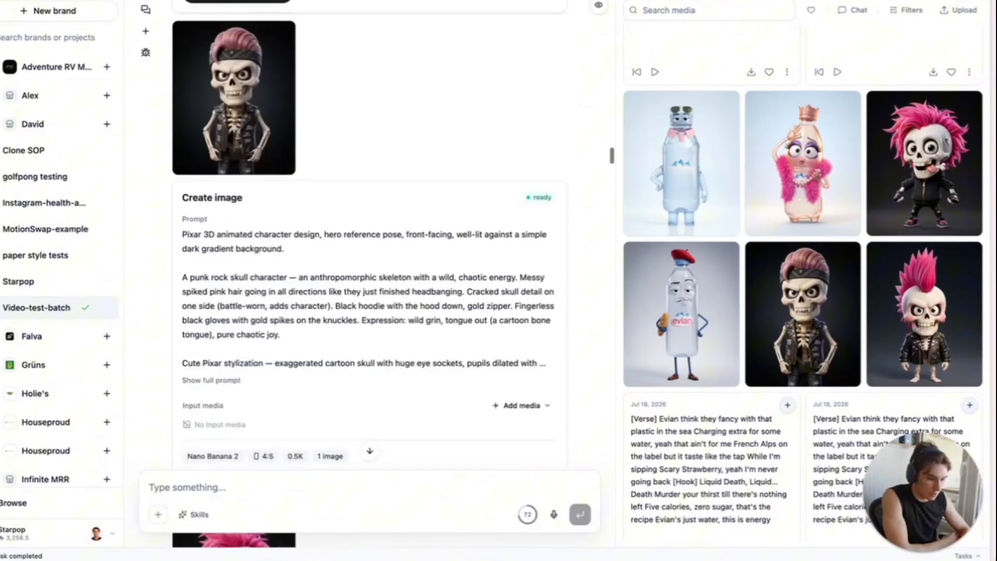
Review the "Plastic Fantastic" storyboard's beats together with its summary and next steps
scroll(177, 362, "up", 15)
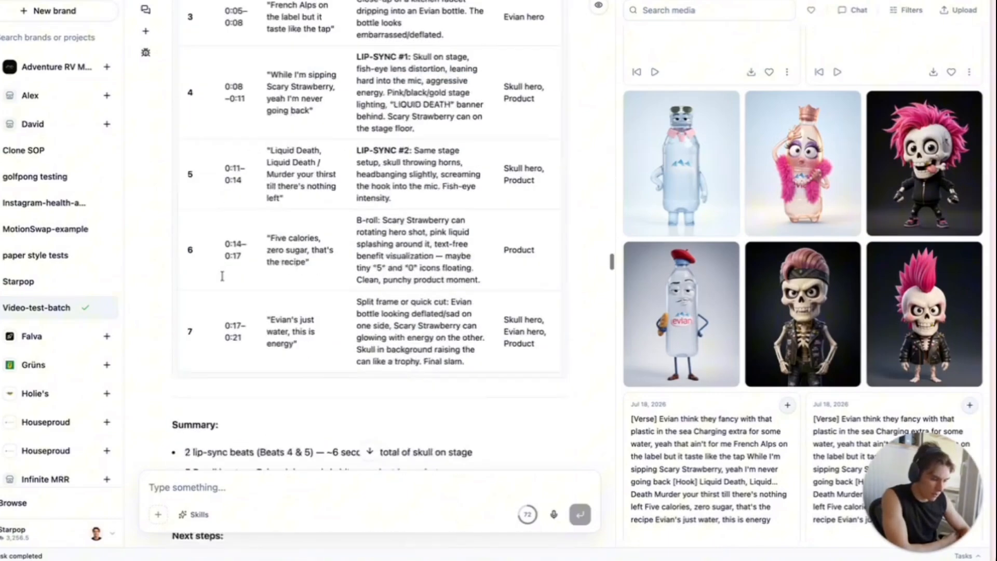
scroll(224, 280, "up", 6)
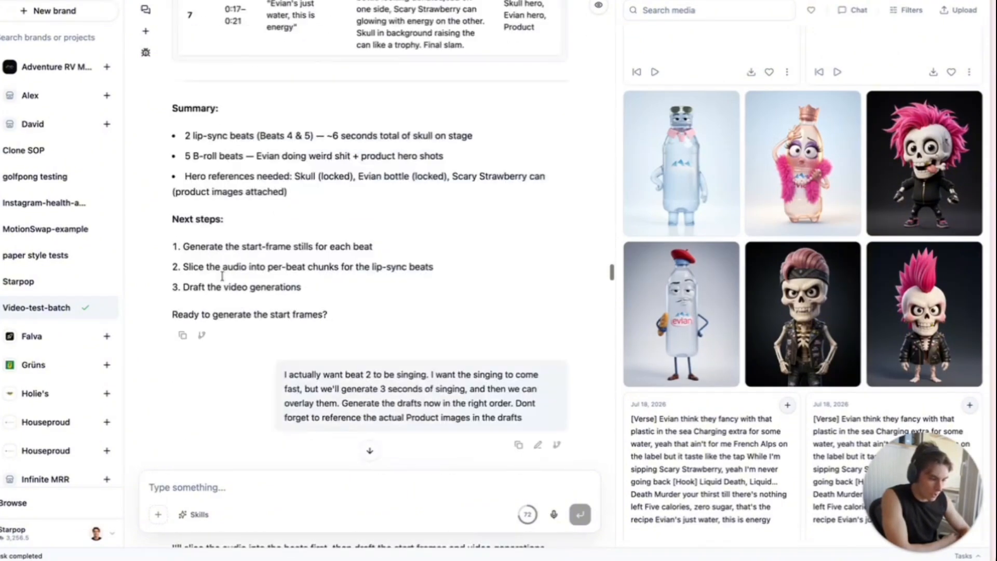
scroll(223, 280, "up", 15)
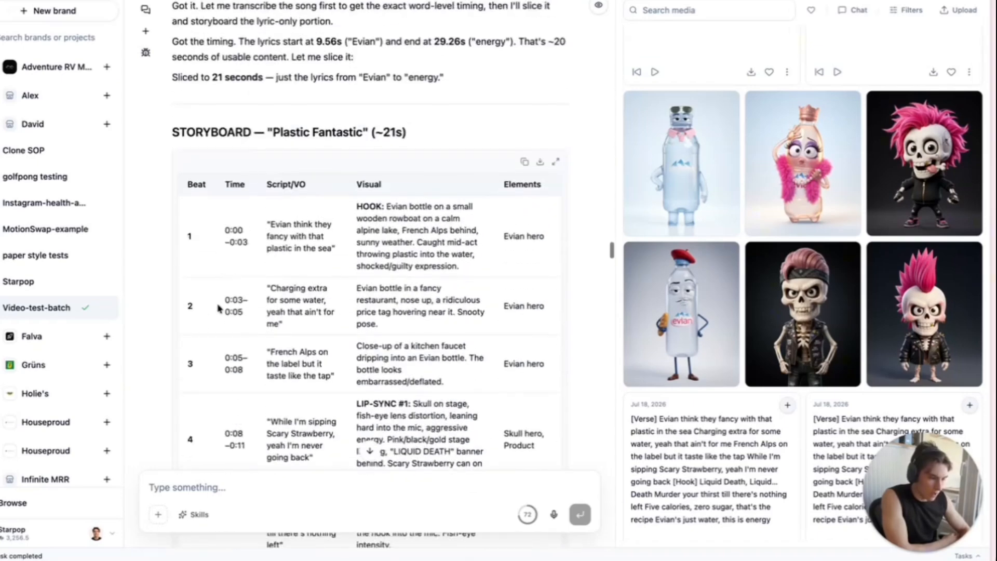
scroll(298, 264, "down", 3)
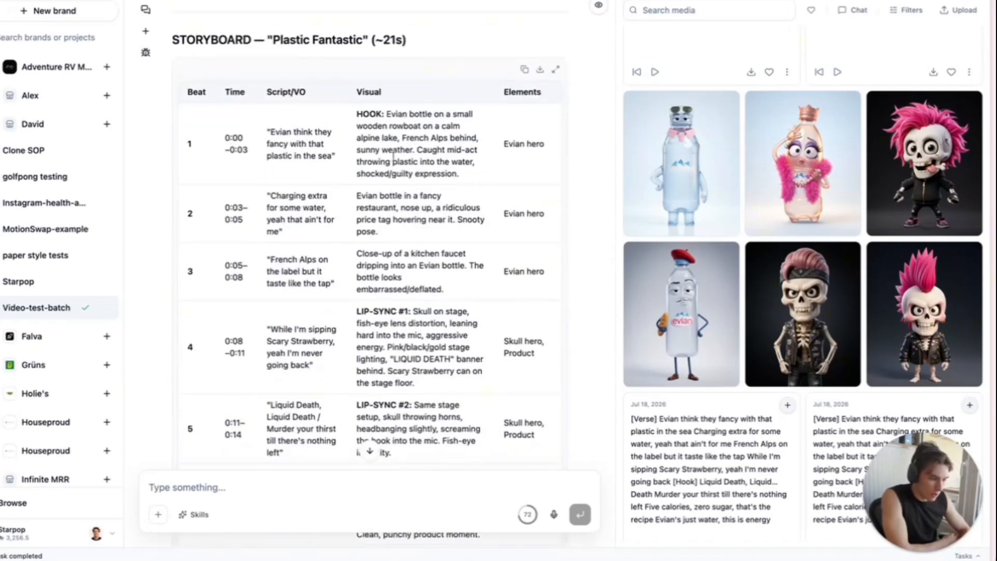
Examine the audio-slicing output and lyric timing notes that precede the storyboard
scroll(336, 143, "up", 10)
scroll(338, 229, "down", 2)
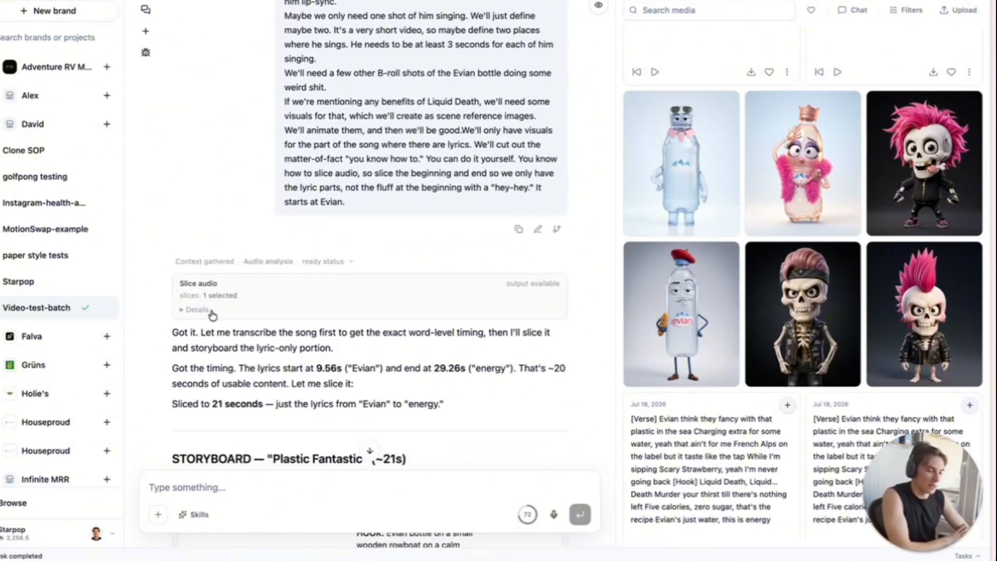
scroll(215, 308, "down", 7)
scroll(237, 292, "up", 8)
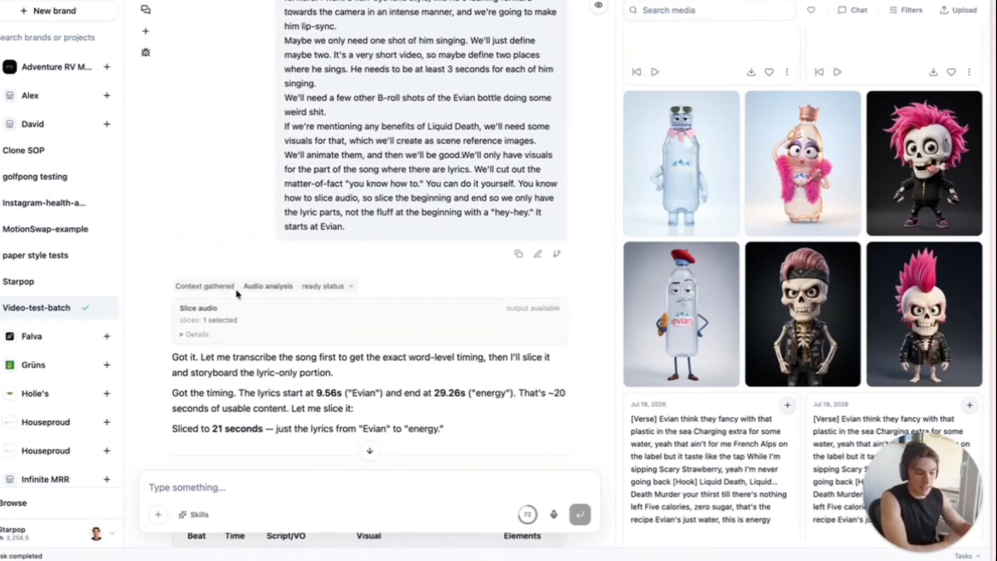
scroll(359, 240, "down", 8)
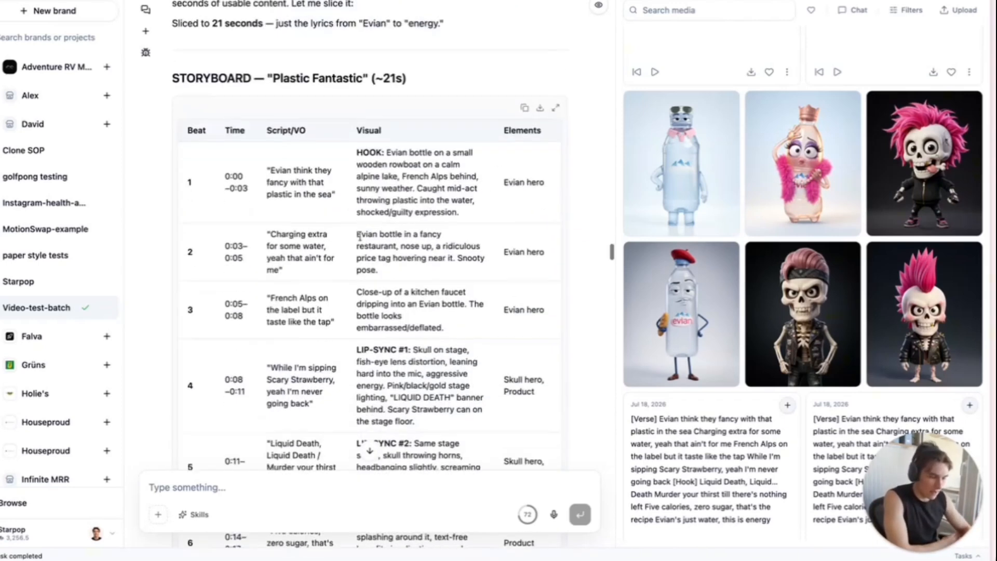
Highlight beat 1's script line in the storyboard and compare it with the lyric timing notes above
left_click_drag(268, 171, 304, 206)
left_click(305, 201)
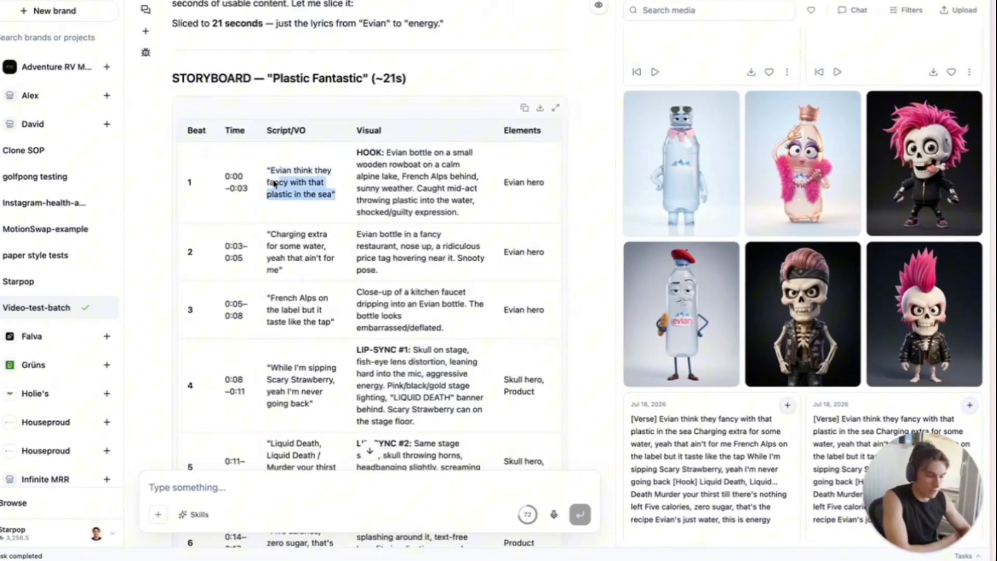
scroll(223, 129, "down", 1)
scroll(338, 115, "up", 3)
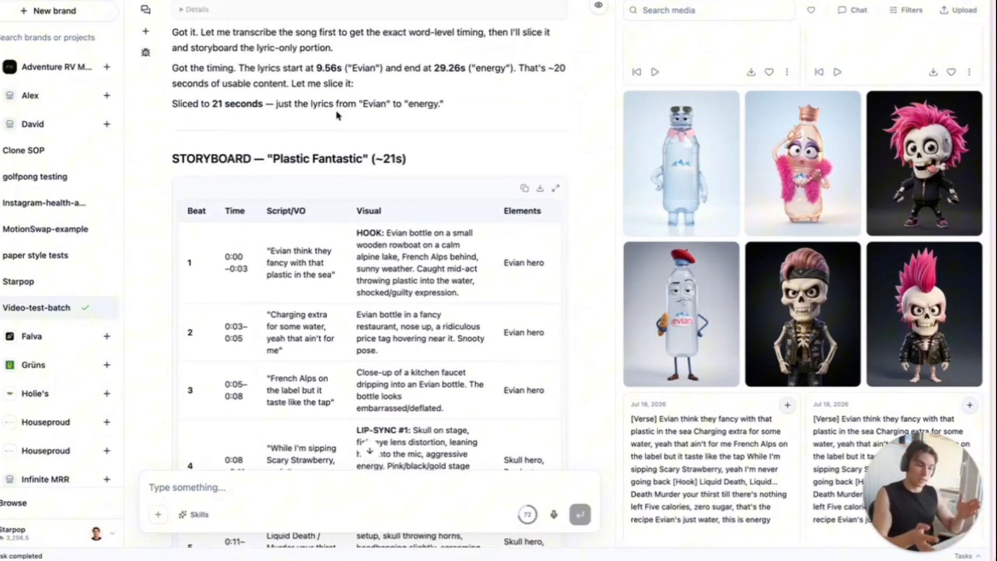
scroll(353, 226, "down", 3)
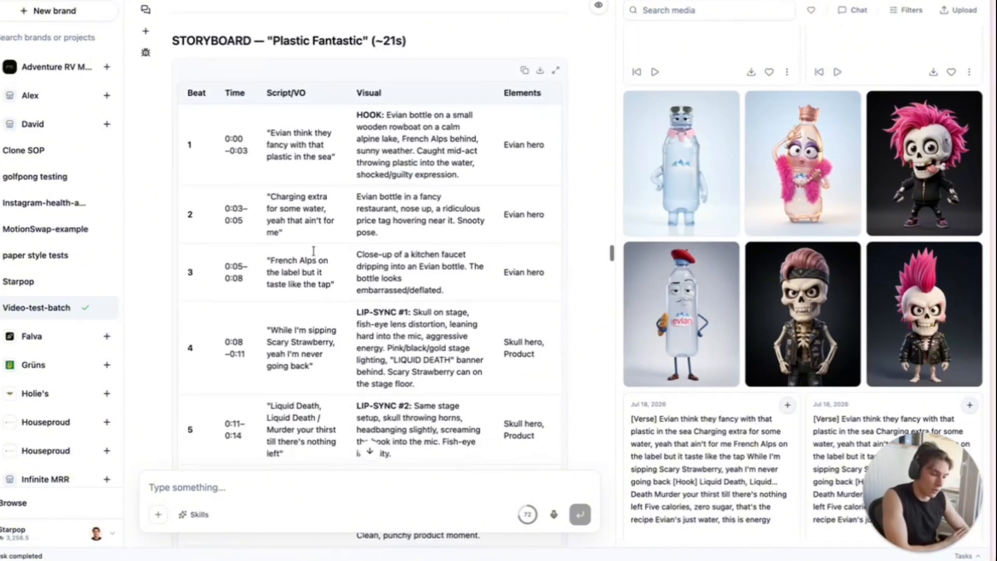
Highlight beat 1's visual description in the storyboard together with its time range and script line
left_click_drag(356, 115, 419, 162)
left_click(252, 139)
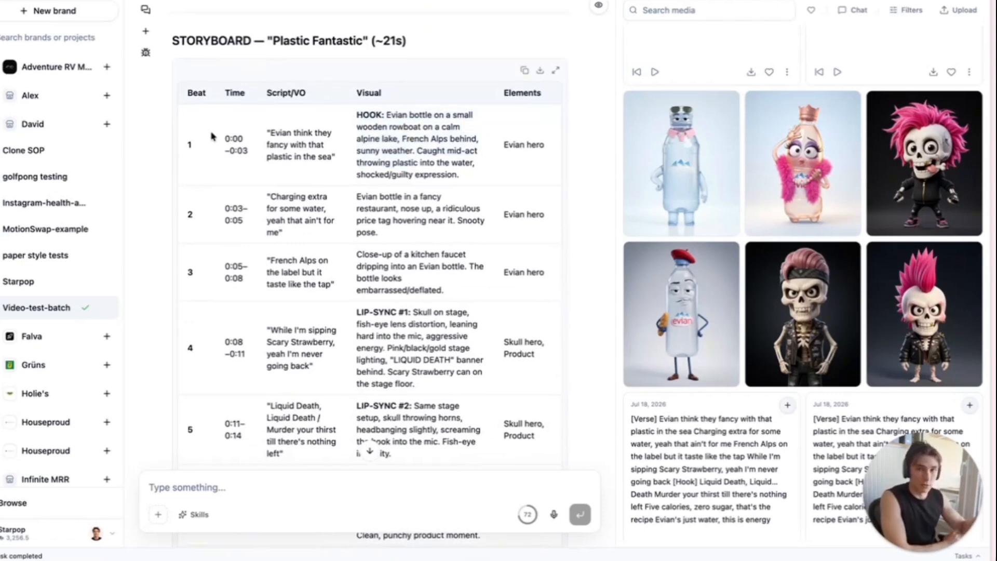
left_click_drag(223, 139, 315, 156)
left_click(322, 159)
Read the remaining storyboard beats, the summary and the follow-up request to make beat 2 a singing beat
scroll(356, 182, "down", 10)
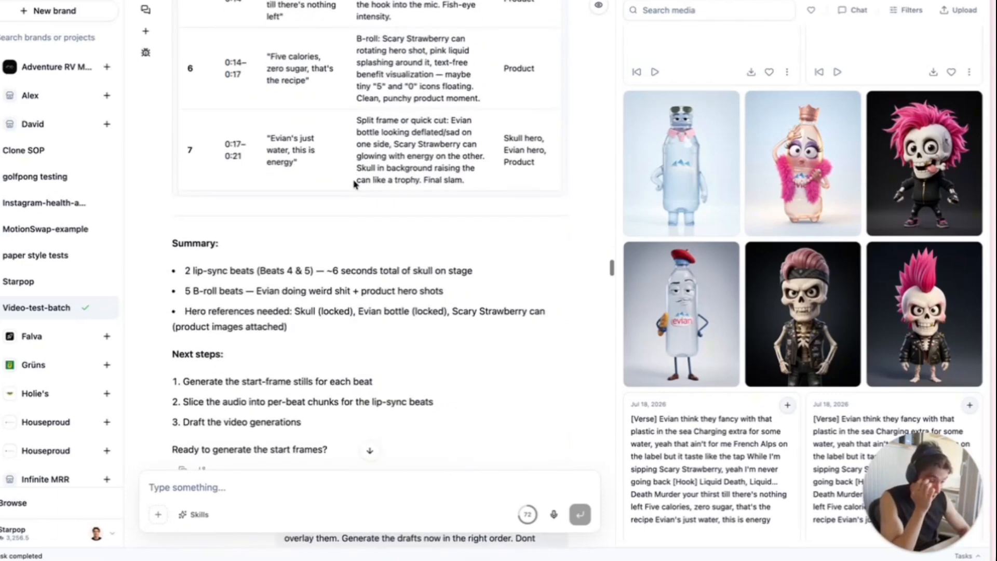
scroll(355, 185, "down", 2)
scroll(192, 157, "down", 10)
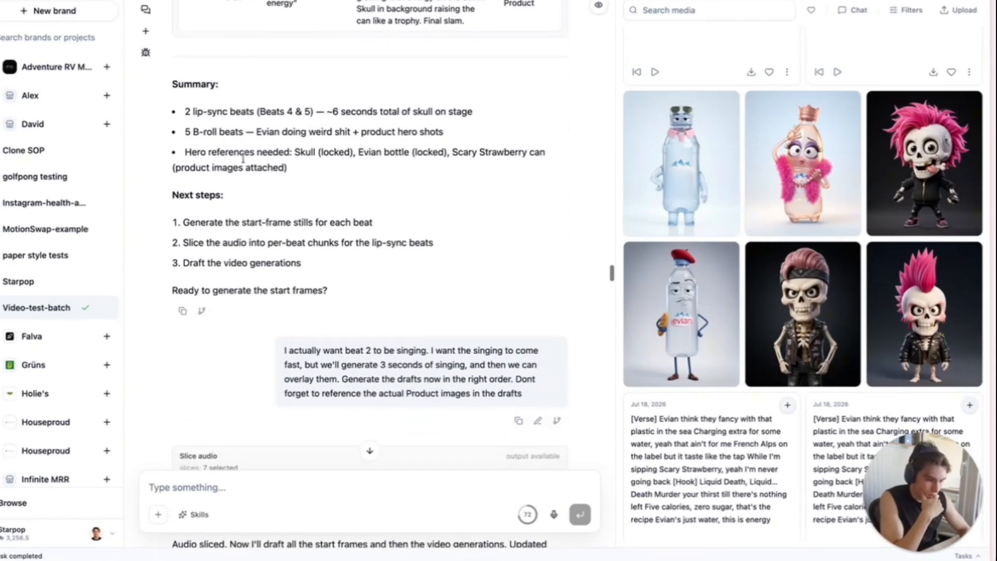
scroll(242, 158, "down", 6)
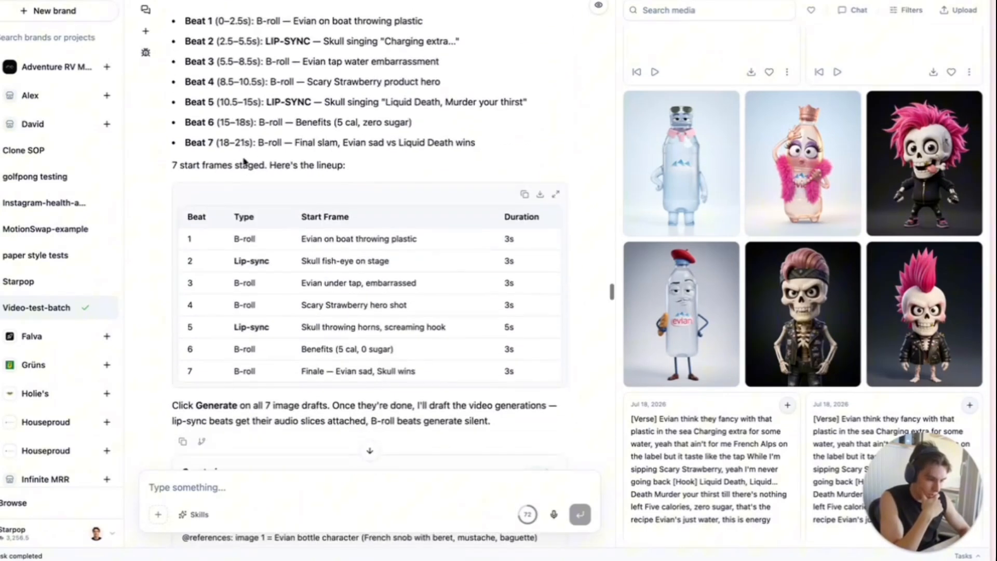
Review the revised beat timings, the seven-row start-frame lineup and the first image draft below it
scroll(459, 213, "down", 4)
scroll(459, 213, "down", 5)
scroll(408, 247, "up", 12)
scroll(408, 247, "down", 8)
scroll(408, 248, "down", 1)
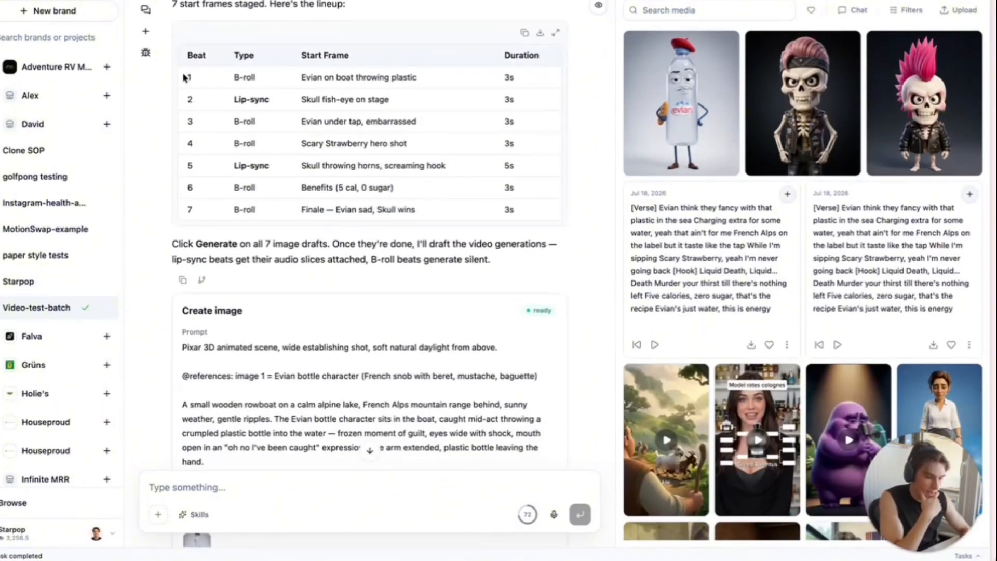
scroll(294, 189, "up", 3)
scroll(304, 258, "down", 9)
scroll(284, 258, "down", 1)
Preview the generated start frames for the first three beats at full size, closing each one
left_click(223, 155)
left_click(615, 269)
scroll(289, 227, "down", 9)
left_click(212, 155)
left_click(570, 196)
scroll(416, 247, "down", 6)
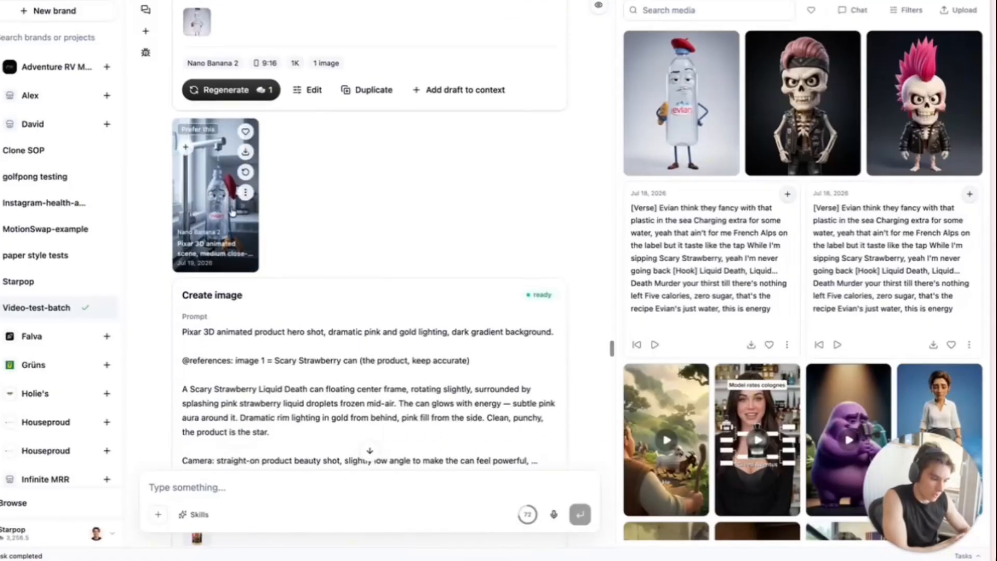
left_click(242, 210)
left_click(485, 178)
Look through the remaining start-frame drafts down to the first P-Video draft of the rowboat scene
scroll(196, 133, "down", 5)
scroll(196, 133, "down", 12)
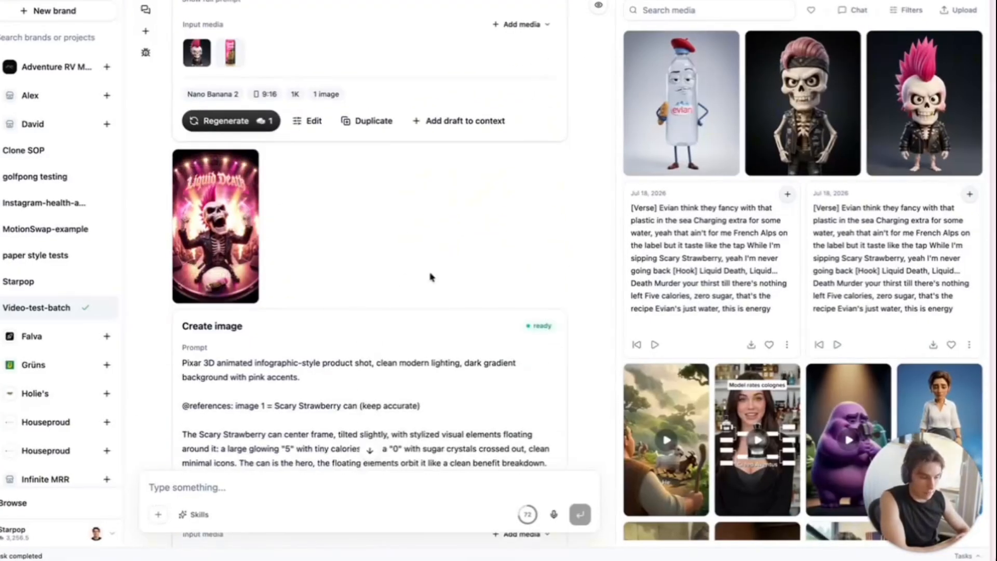
scroll(430, 276, "down", 15)
scroll(429, 277, "up", 3)
scroll(430, 277, "up", 1)
scroll(423, 276, "down", 15)
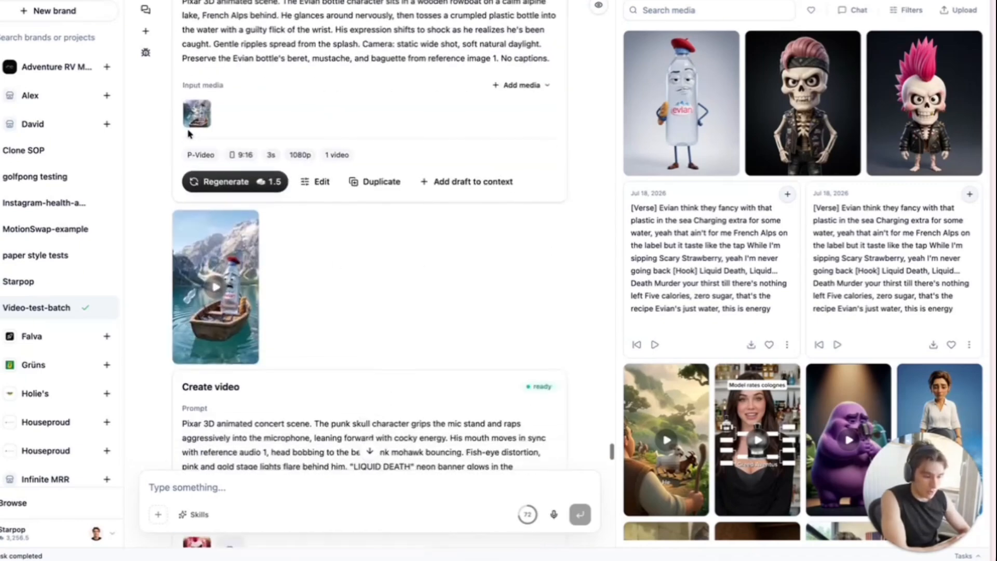
Inspect the rowboat video draft's model, prompt, reference image and duration settings, then close them without changes
left_click(320, 182)
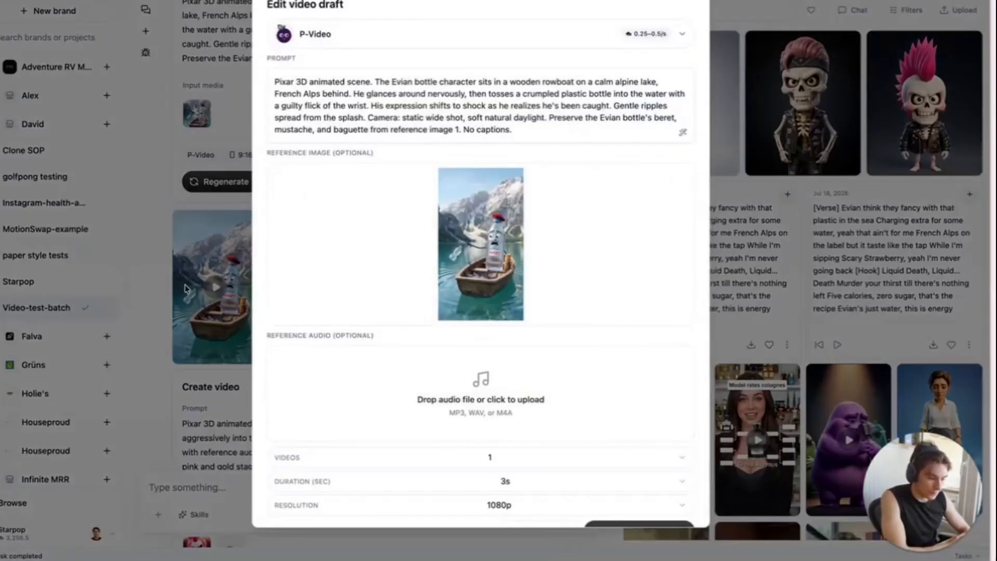
key("Escape")
scroll(319, 294, "up", 1)
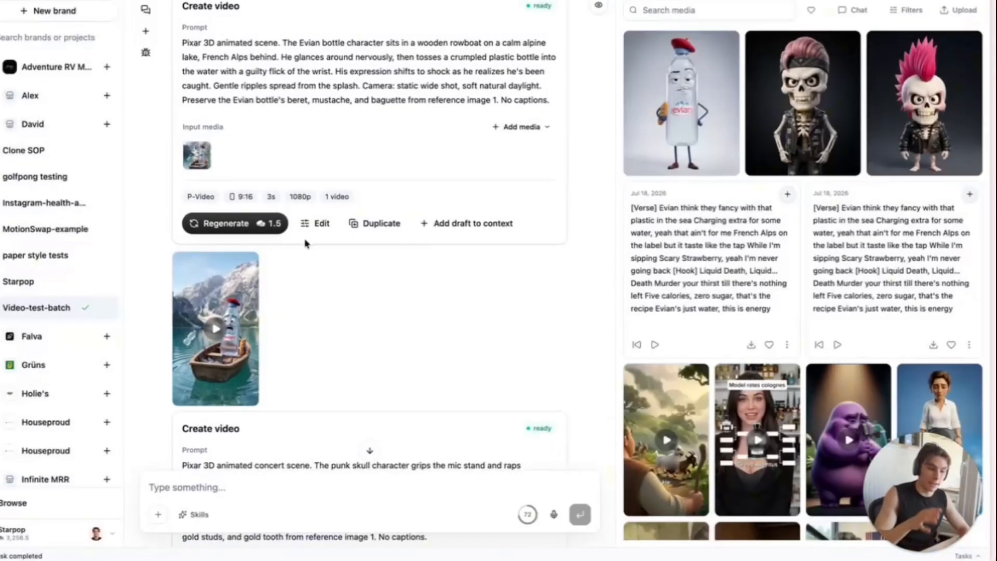
scroll(281, 228, "up", 1)
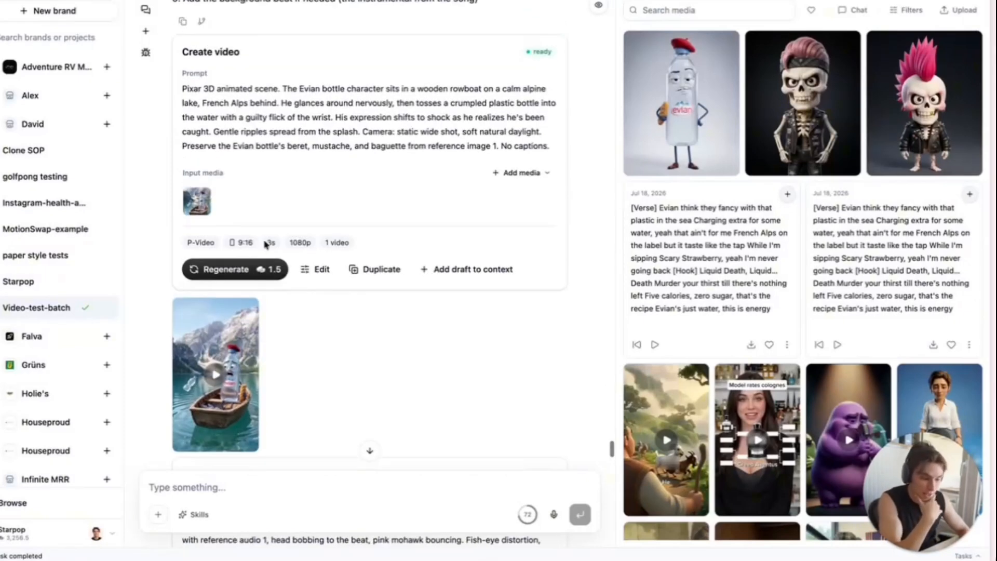
Regenerate the rowboat scene video with P-Video at 9:16, 3s and 1080p
left_click(243, 270)
scroll(396, 271, "down", 1)
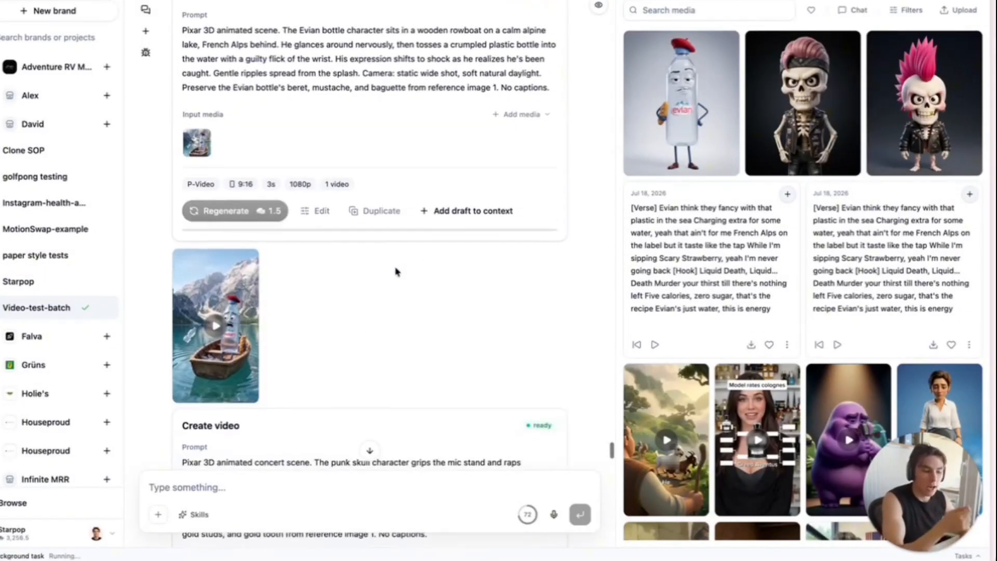
scroll(457, 233, "up", 1)
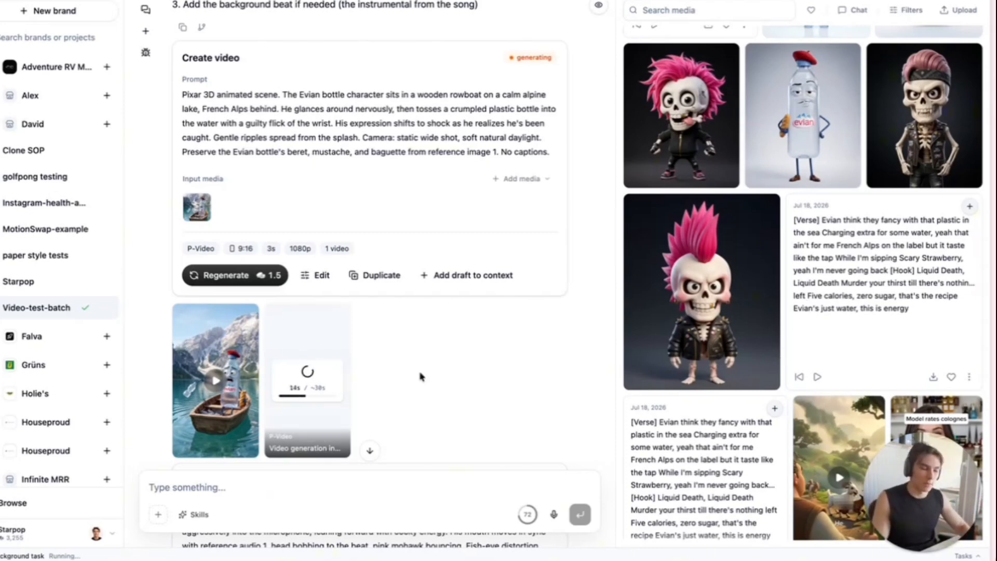
Examine the lip-sync concert draft's prompt, input image and audio, and check the rowboat clip's rendering progress
scroll(420, 376, "down", 6)
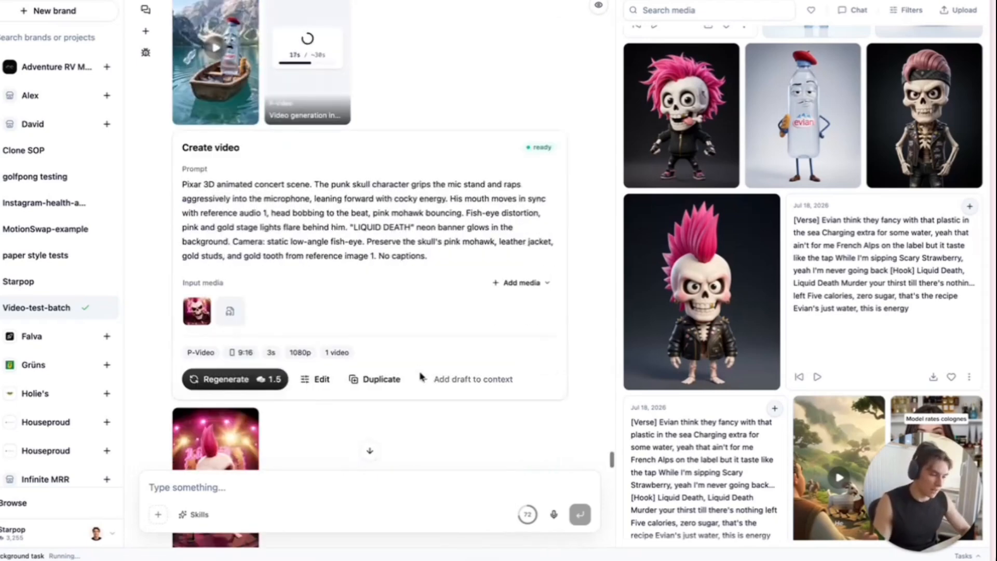
scroll(381, 358, "down", 3)
scroll(381, 357, "up", 1)
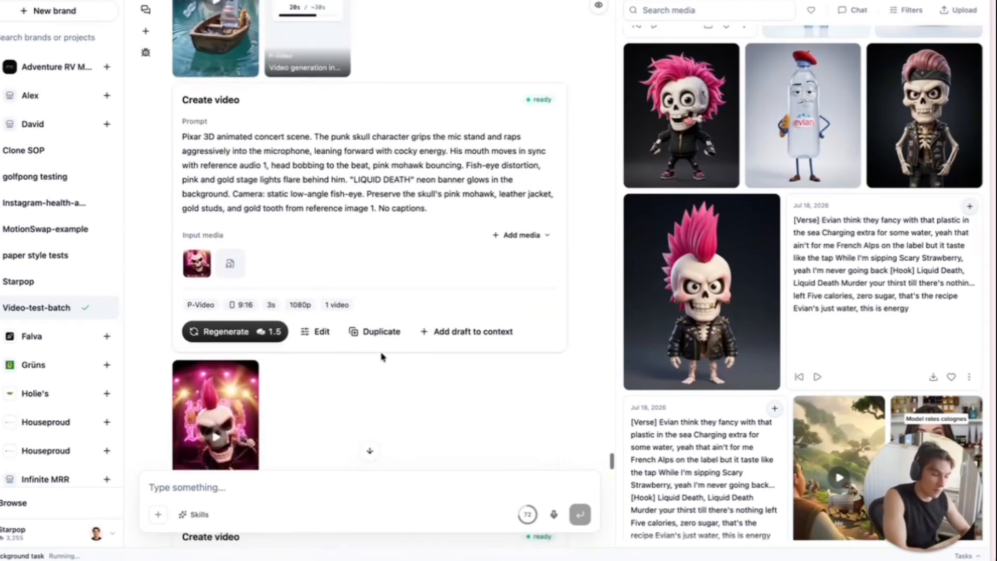
scroll(370, 368, "up", 1)
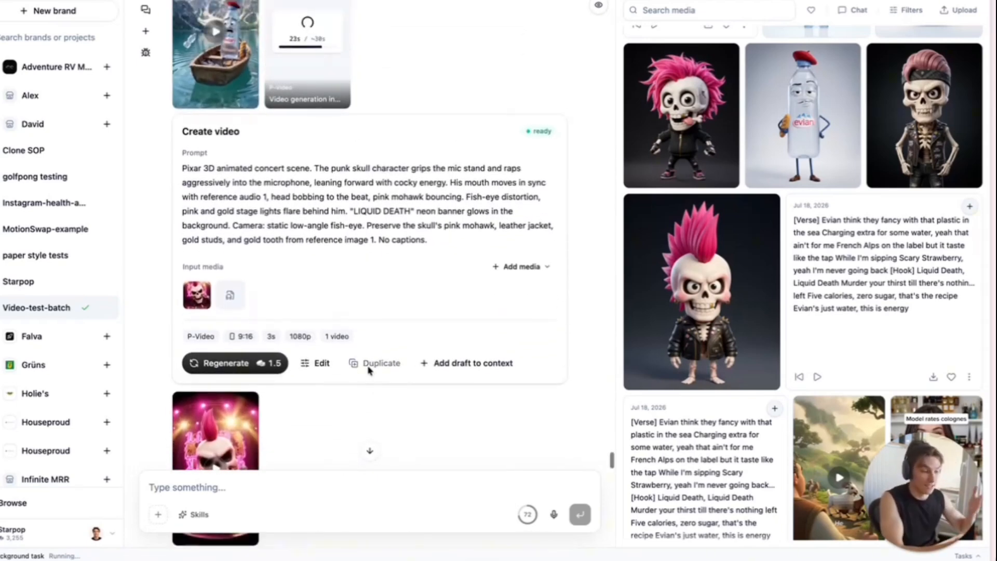
scroll(369, 370, "up", 5)
scroll(369, 369, "down", 2)
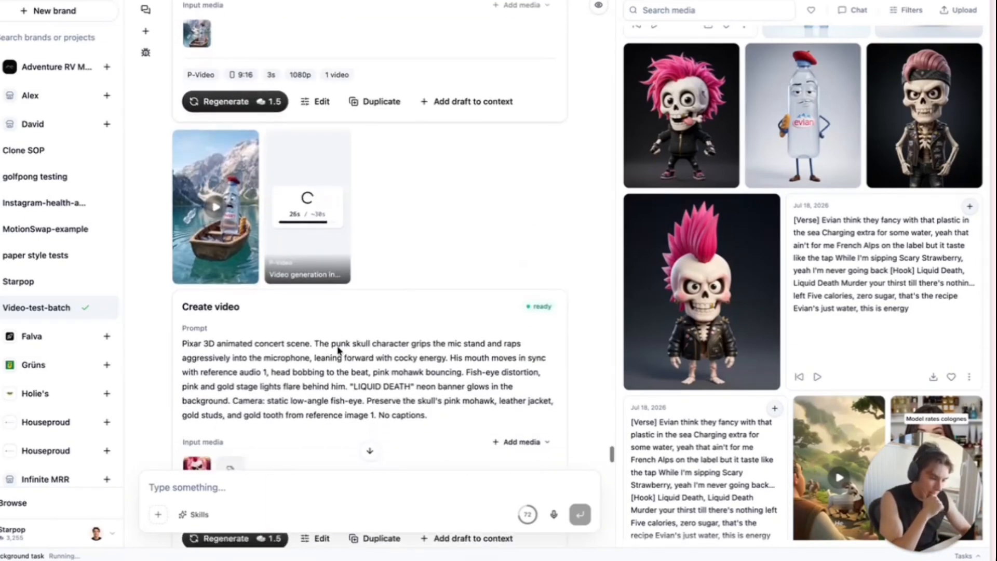
Open the regenerated rowboat clip's preview with its generation details and close it again
left_click(320, 235)
left_click(592, 204)
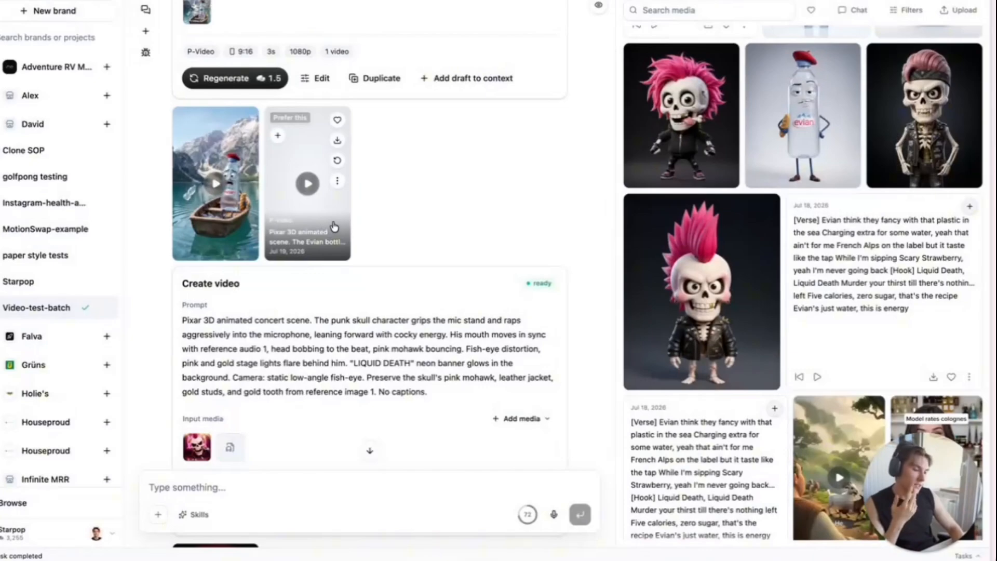
scroll(415, 223, "up", 1)
left_click(348, 267)
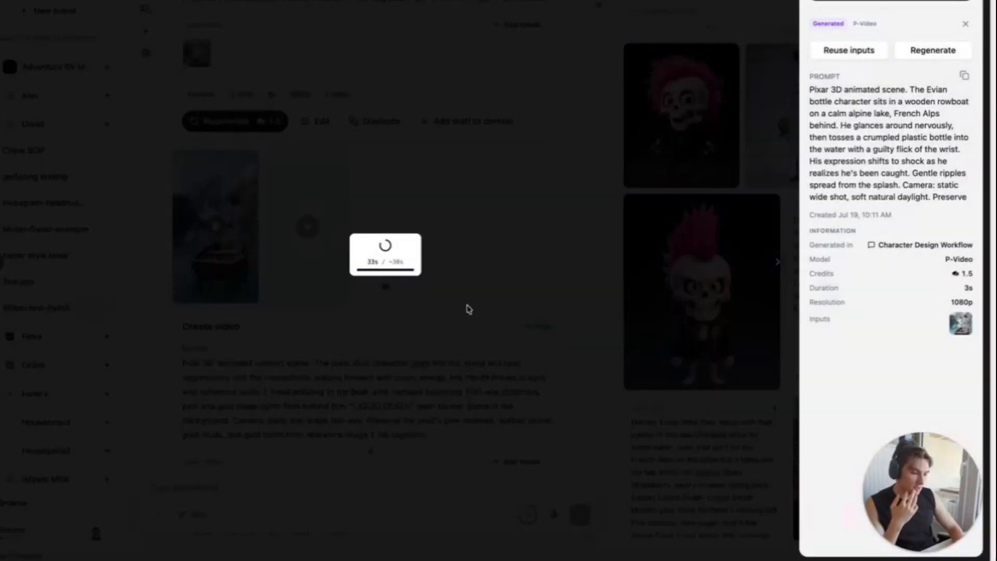
left_click(590, 197)
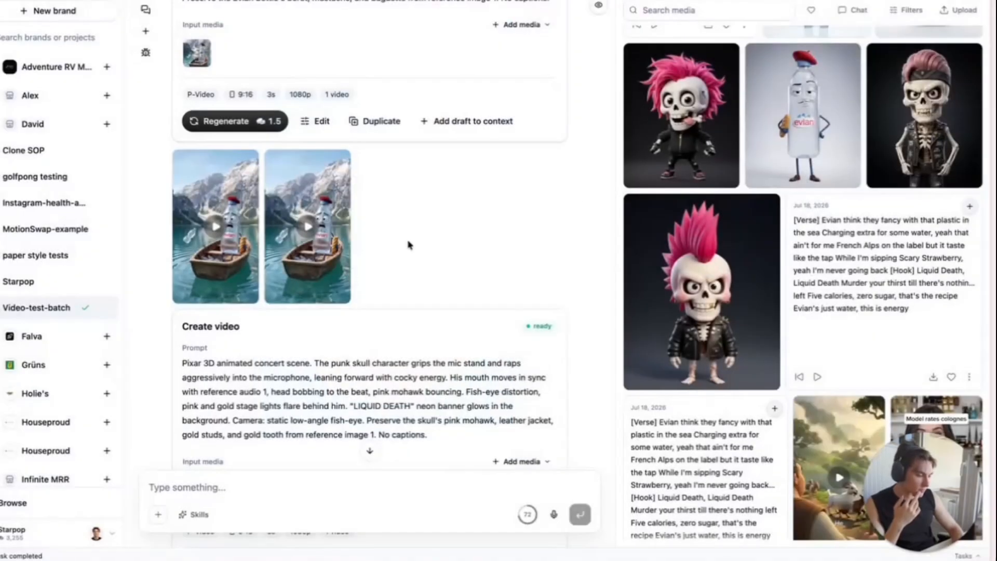
Look through the remaining generated video drafts for the Liquid Death ad
scroll(407, 244, "down", 15)
scroll(408, 241, "down", 5)
scroll(797, 356, "up", 8)
scroll(396, 294, "up", 4)
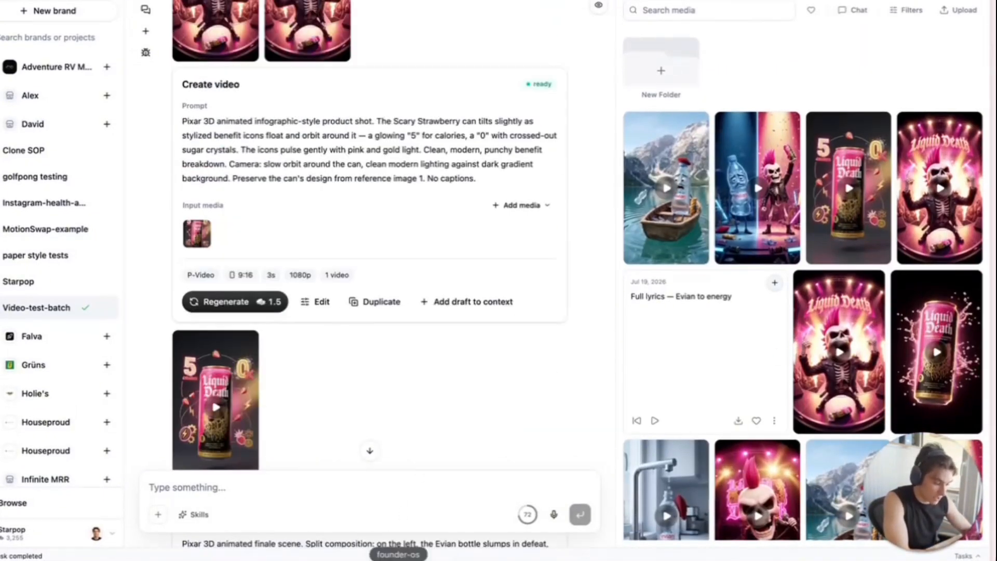
scroll(397, 334, "down", 1)
scroll(397, 335, "up", 4)
scroll(397, 332, "up", 3)
scroll(397, 332, "up", 4)
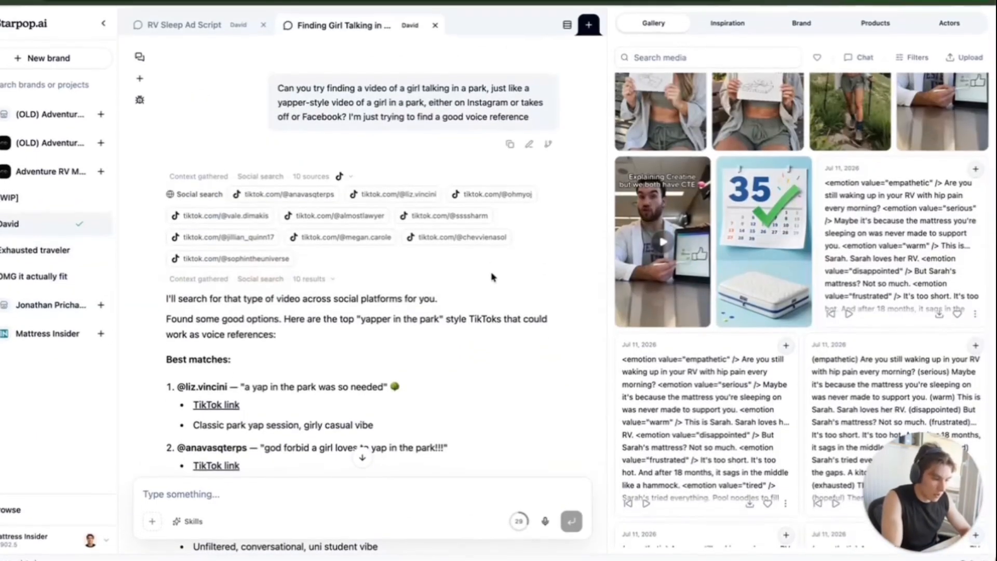
Switch to the RV Sleep Ad Script chat, read its opening request and preview the creatine explainer reference video
left_click(215, 23)
scroll(419, 262, "up", 20)
scroll(552, 196, "down", 20)
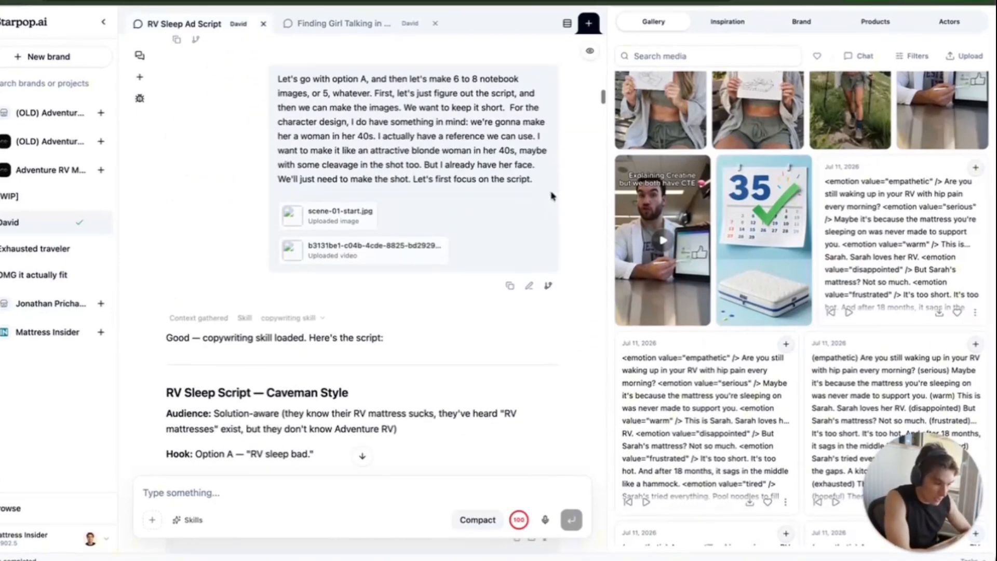
scroll(552, 196, "up", 10)
scroll(378, 258, "up", 5)
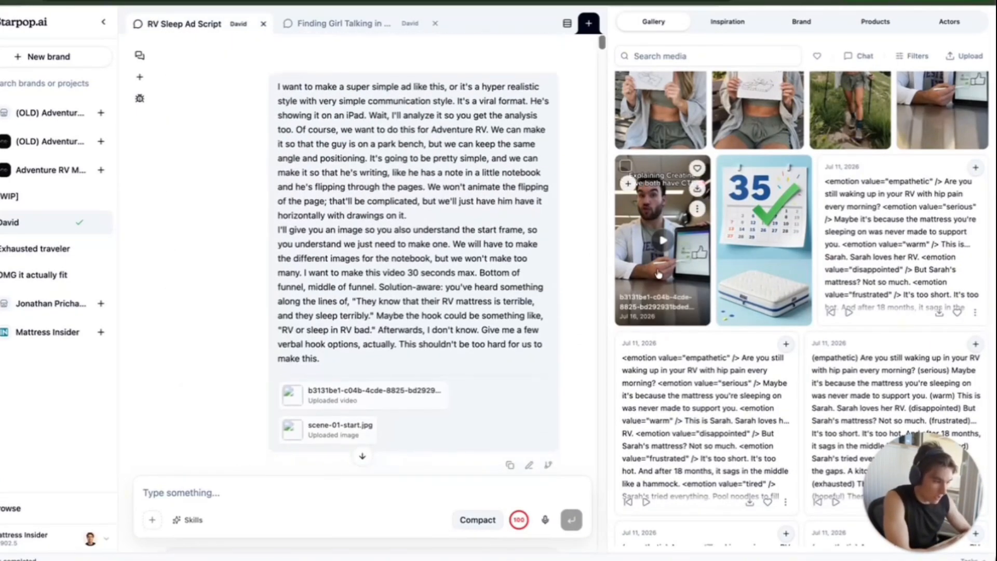
left_click(658, 274)
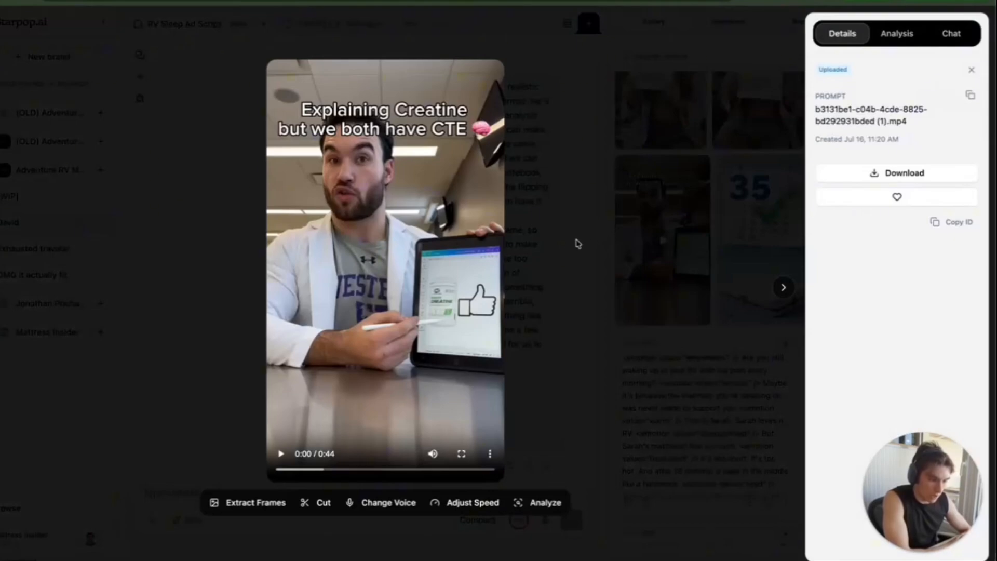
left_click(598, 251)
Read the RV ad's decisions, hook options and full spoken script, down to the first notebook images
scroll(498, 349, "down", 20)
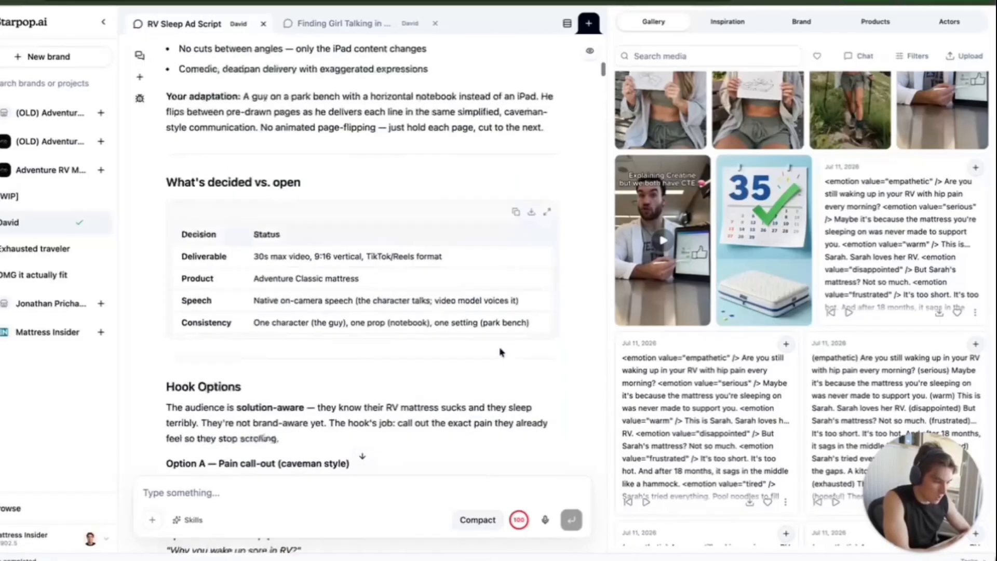
scroll(501, 351, "down", 8)
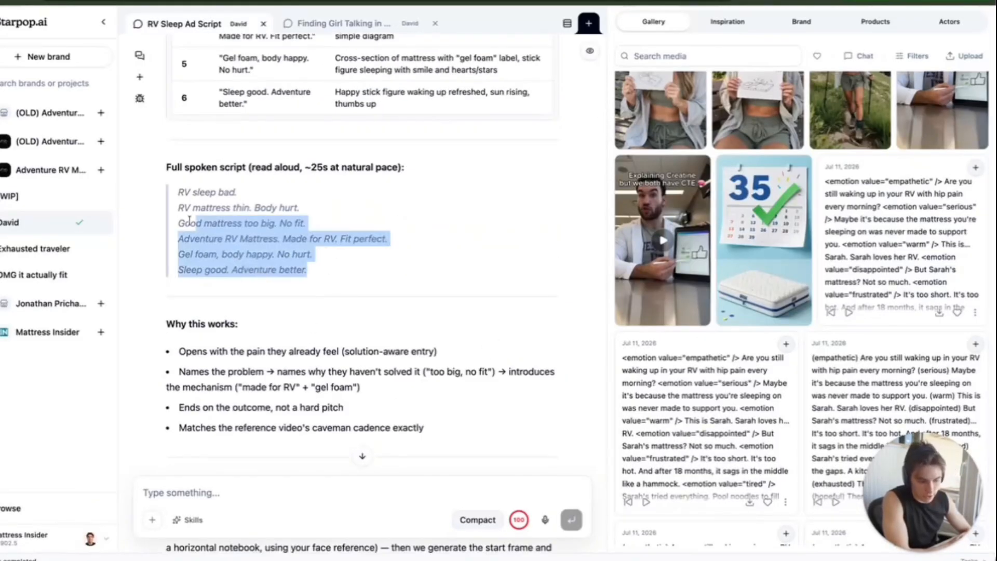
scroll(373, 269, "down", 15)
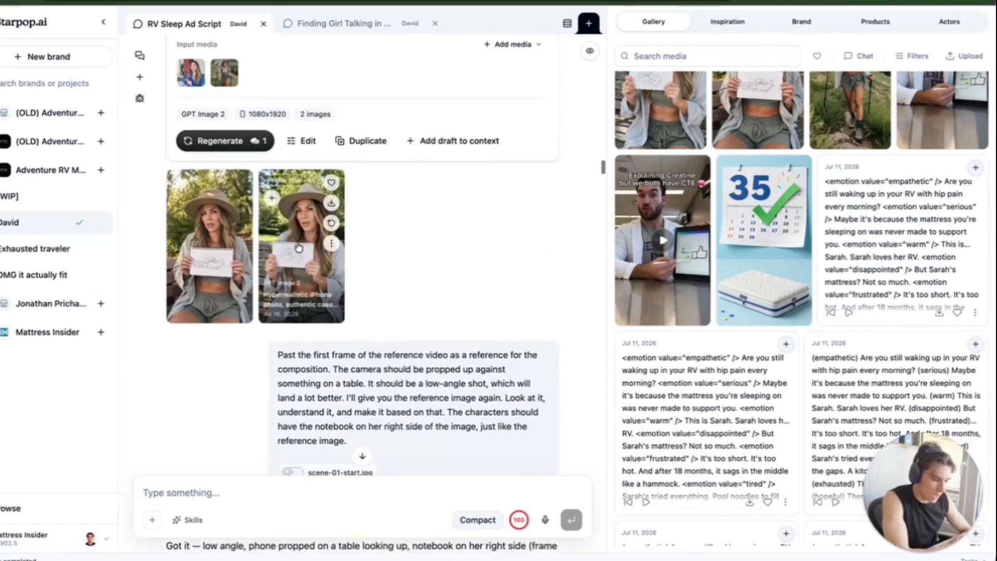
Look through the notebook image variations and the Seedance 2 Fast clips of the woman in the hat
scroll(346, 204, "down", 10)
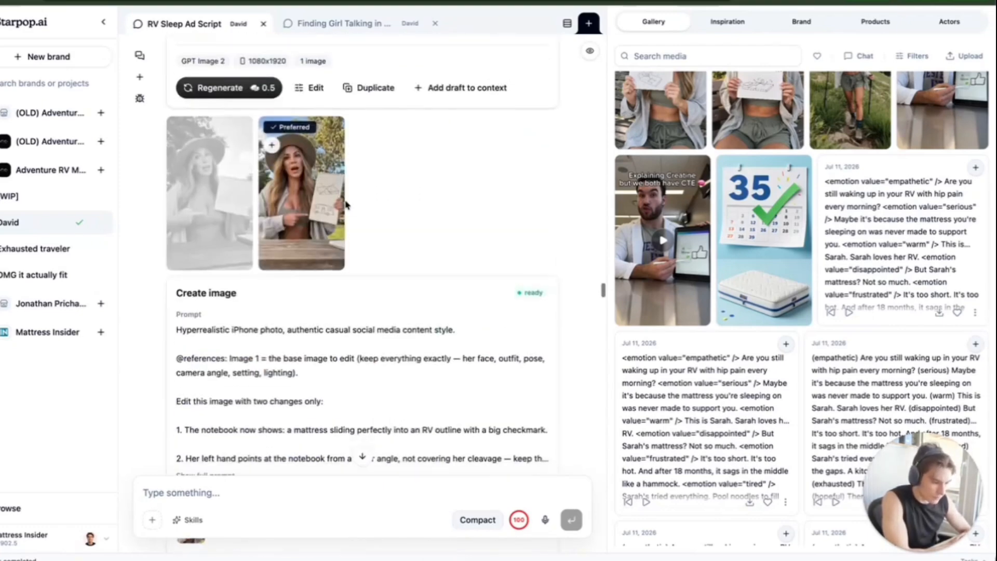
scroll(346, 204, "down", 8)
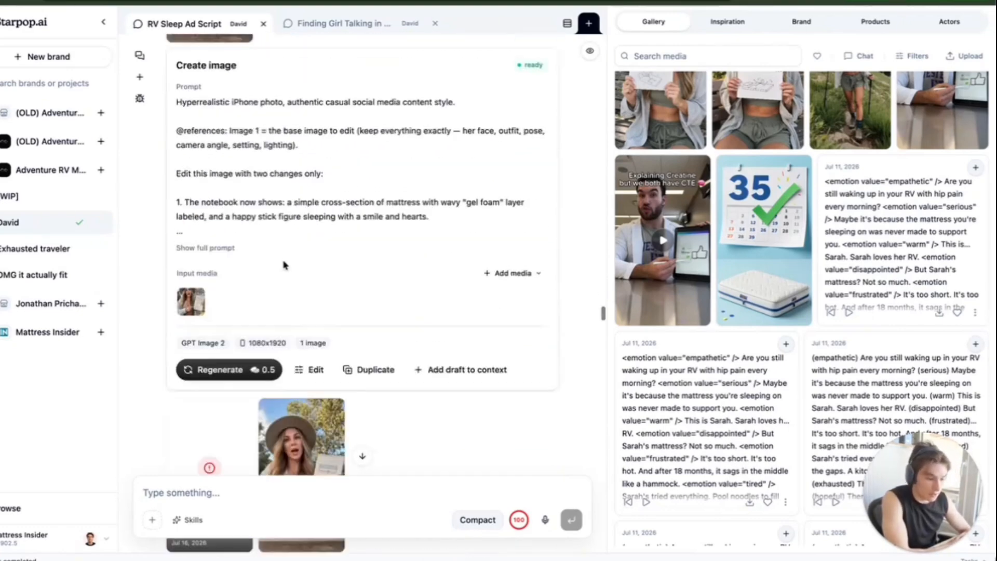
scroll(284, 265, "down", 8)
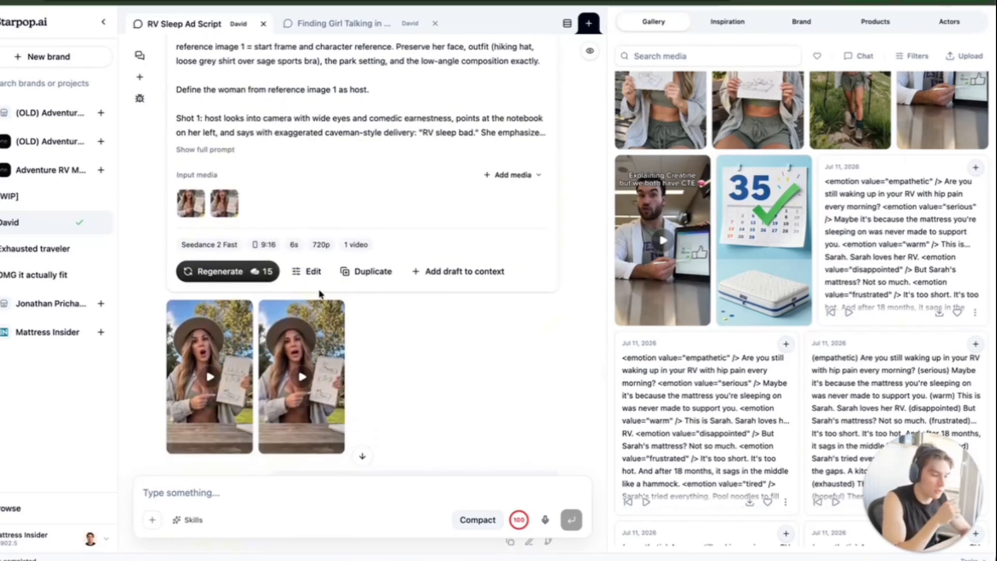
scroll(341, 294, "down", 10)
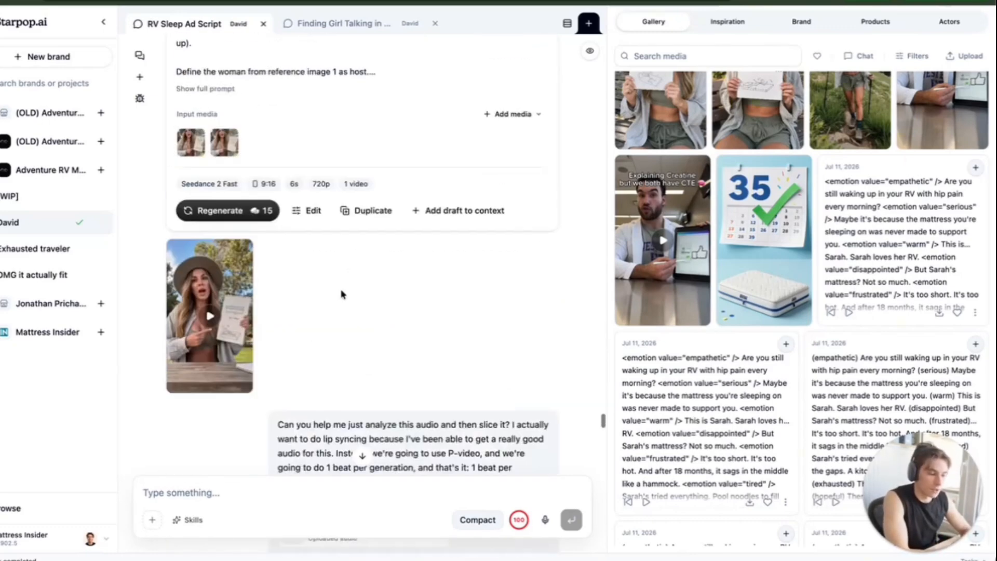
Read the audio-slicing request for one P-Video generation per beat and the resulting beat table
scroll(340, 294, "up", 10)
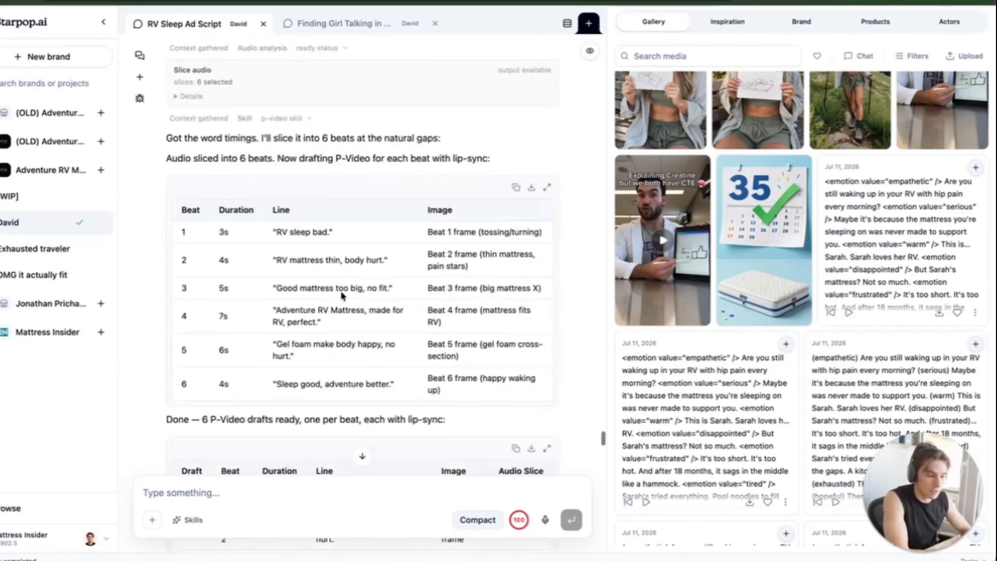
scroll(357, 296, "down", 2)
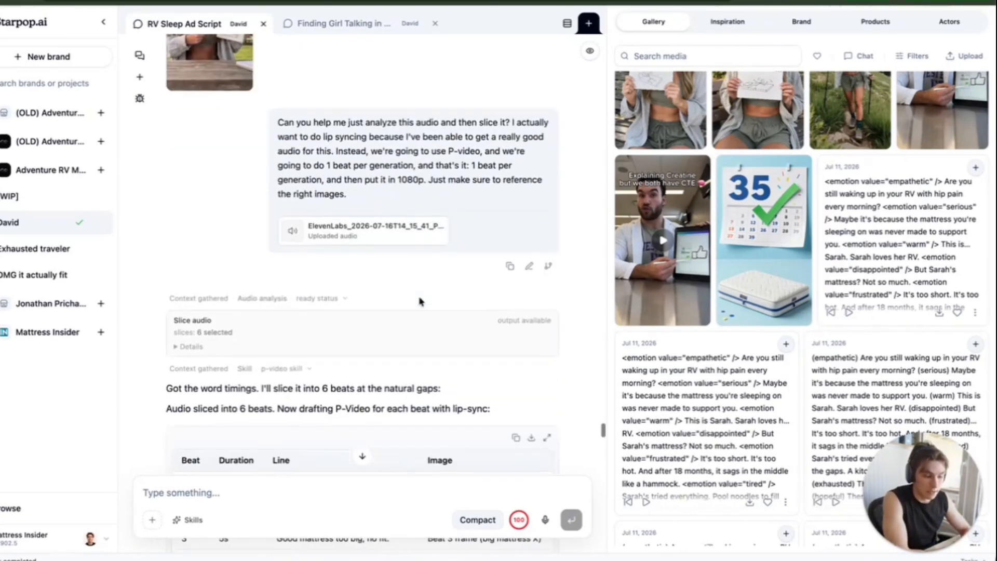
scroll(407, 298, "up", 3)
Open the Create speech tool in a new workspace tab and browse the English female ElevenLabs voices without choosing one
left_click(586, 25)
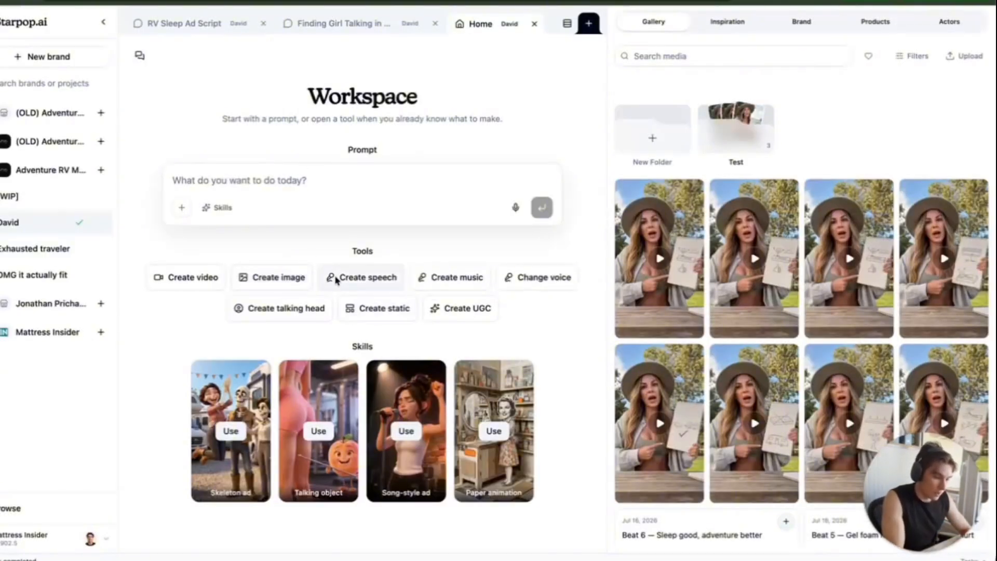
left_click(335, 277)
left_click(336, 256)
left_click(269, 233)
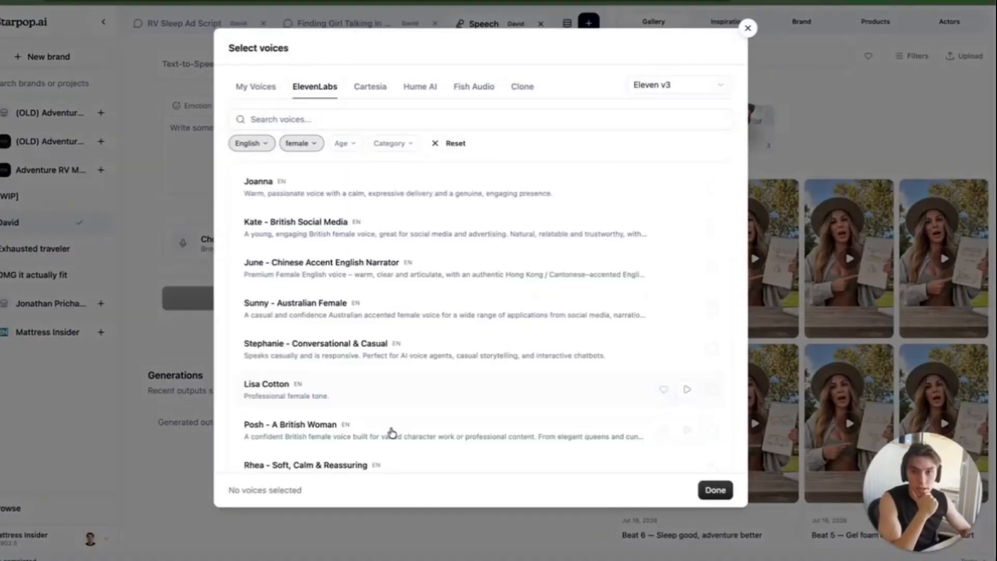
left_click(189, 265)
left_click(297, 156)
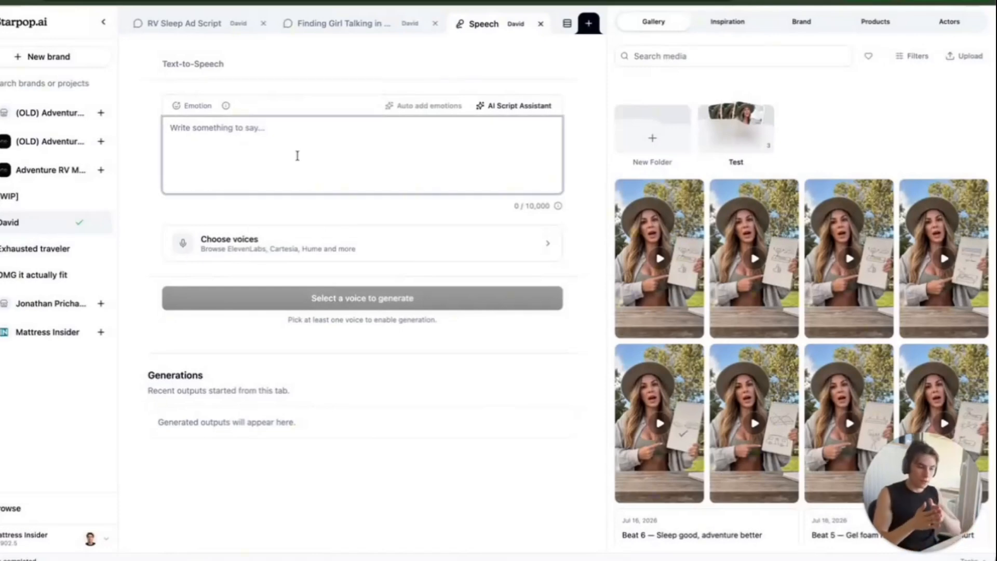
Look up the beat 1 line in the RV Sleep Ad Script beat table and highlight it
left_click(213, 23)
scroll(338, 358, "down", 10)
scroll(338, 361, "down", 10)
scroll(338, 360, "down", 1)
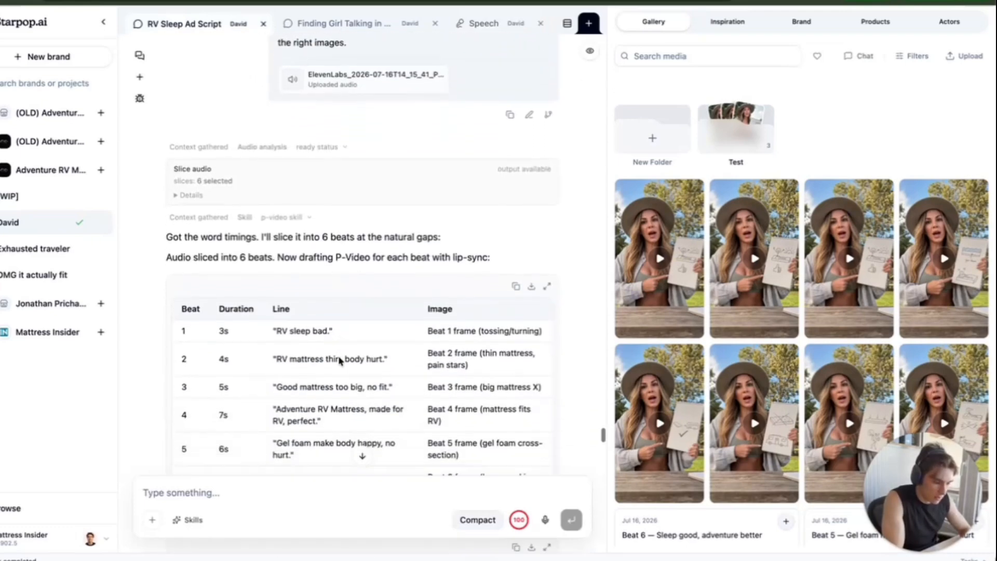
left_click_drag(272, 330, 321, 331)
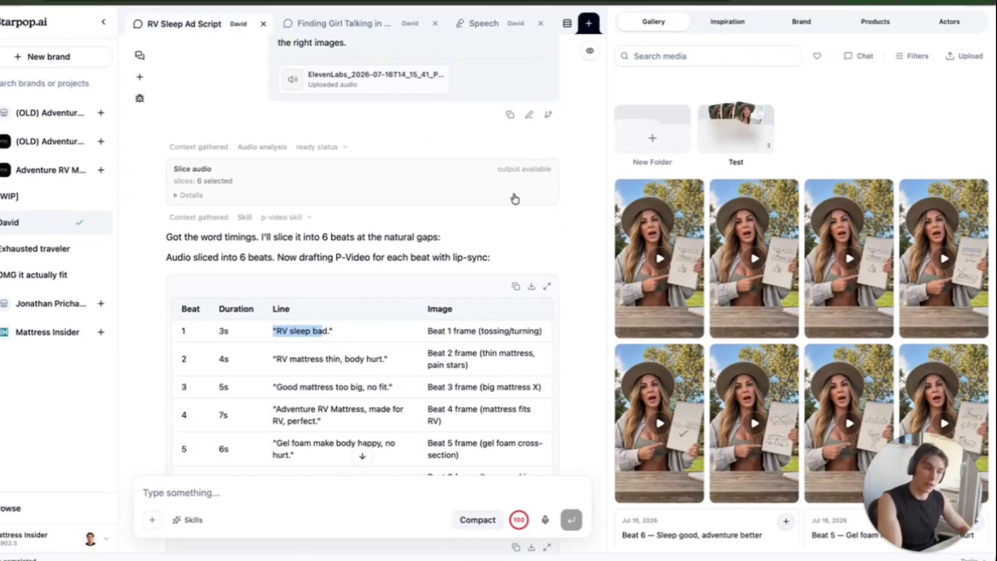
Enter "RV sleep baaaaad" as the text-to-speech script
left_click(494, 19)
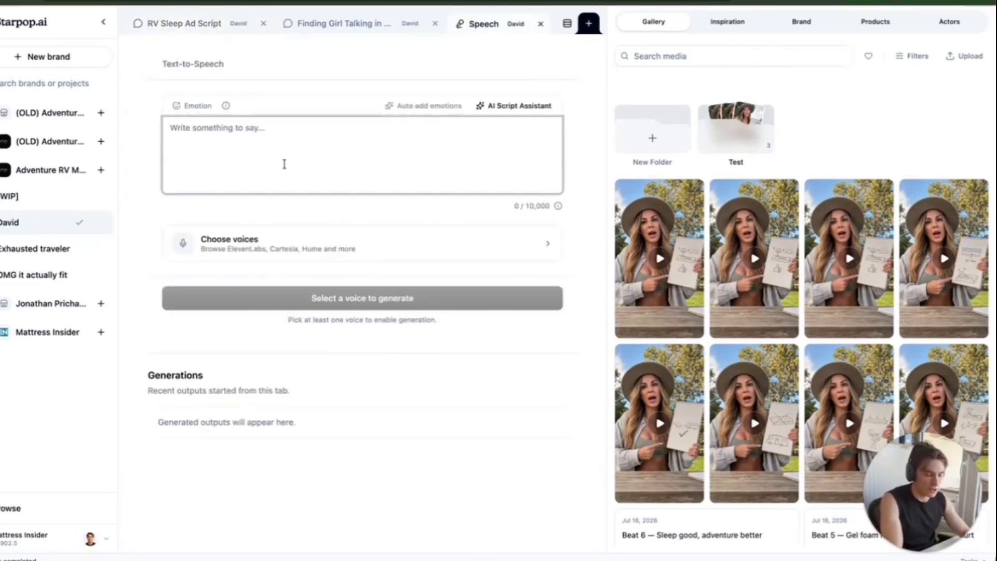
type("RV se")
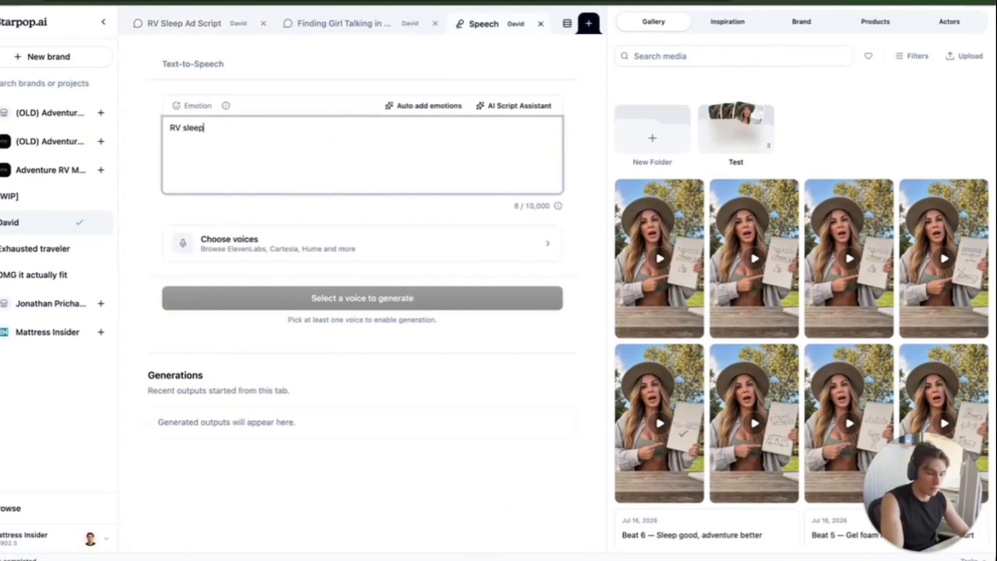
type("eep baaaaad")
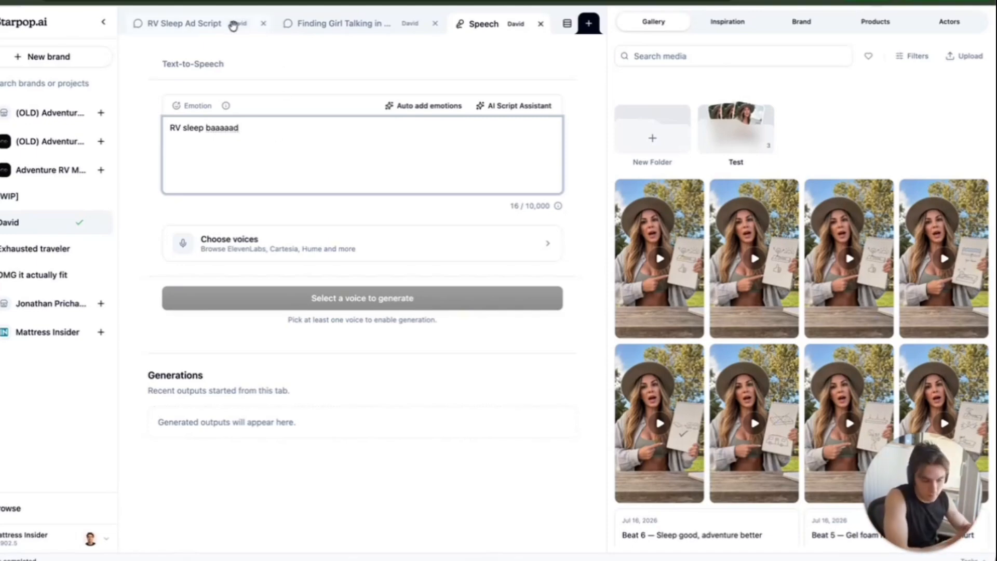
Review the RV Sleep Ad Script chat from the final P-Video clips back to the audio-slicing request and the beat 1 draft
left_click(215, 24)
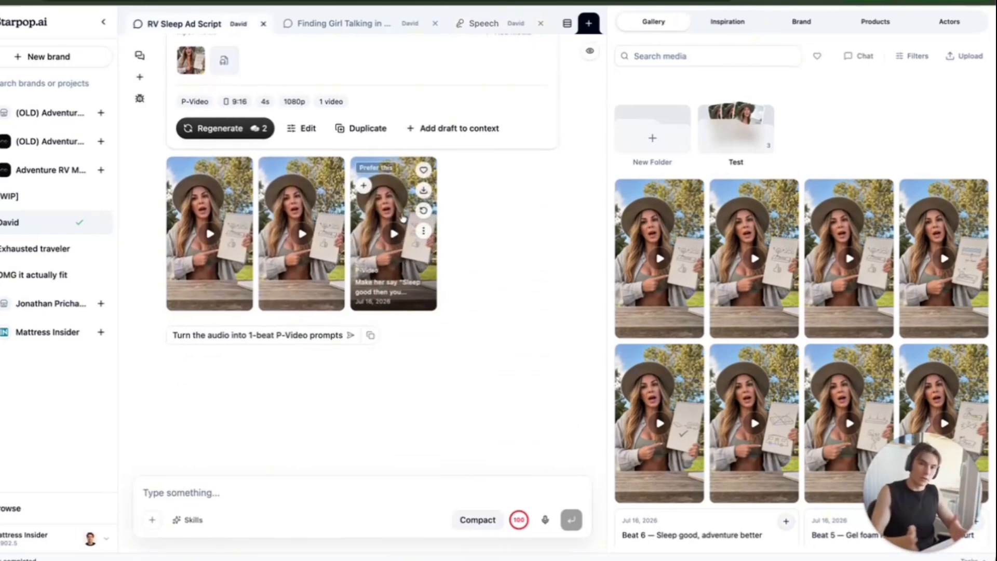
left_click(512, 24)
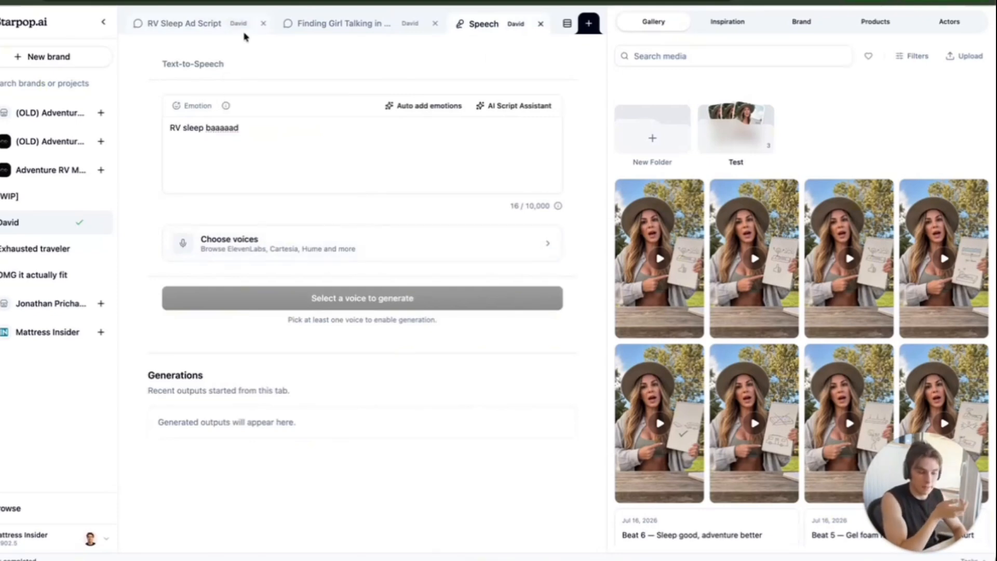
left_click(214, 25)
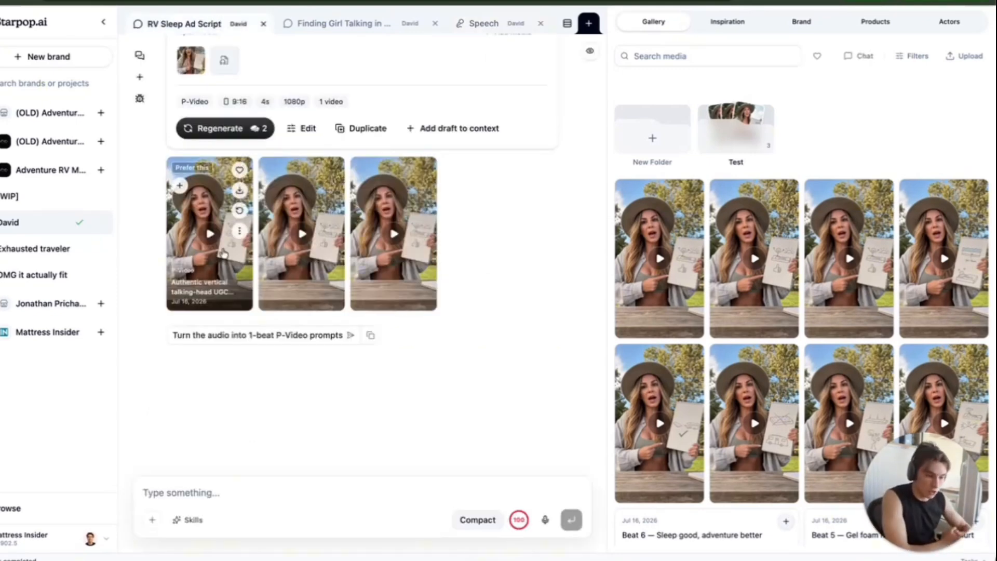
scroll(453, 451, "up", 4)
scroll(454, 451, "up", 10)
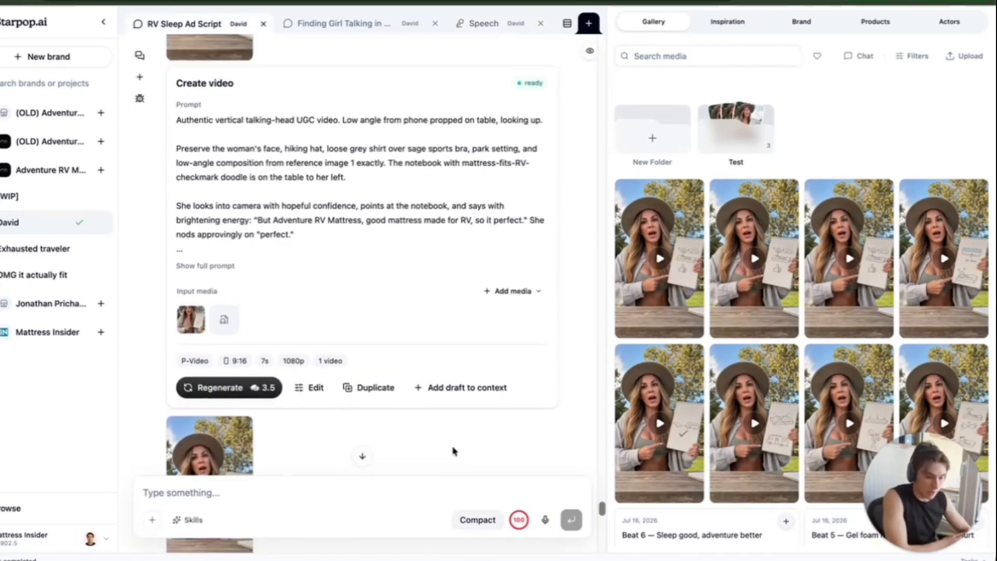
scroll(500, 254, "up", 10)
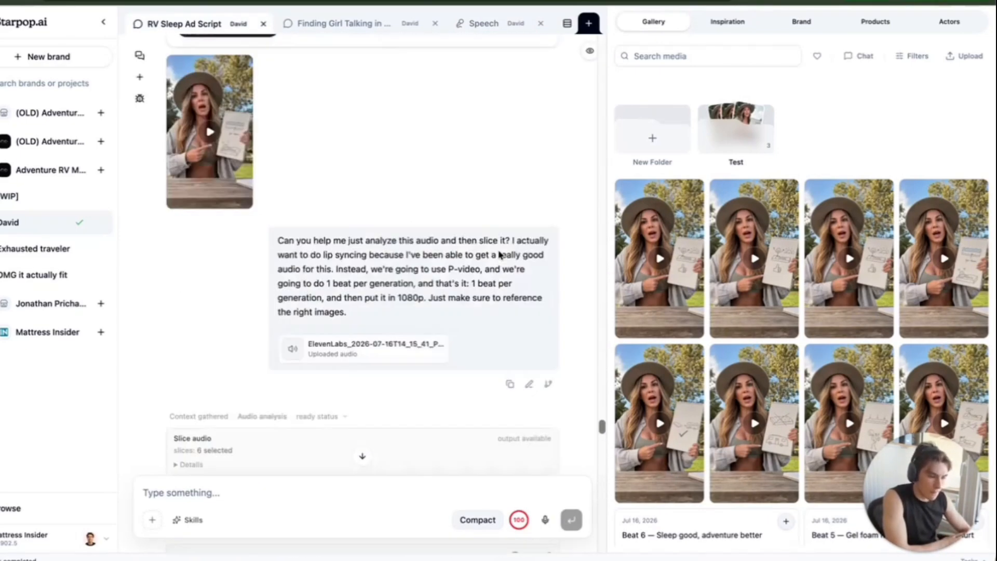
scroll(436, 270, "down", 4)
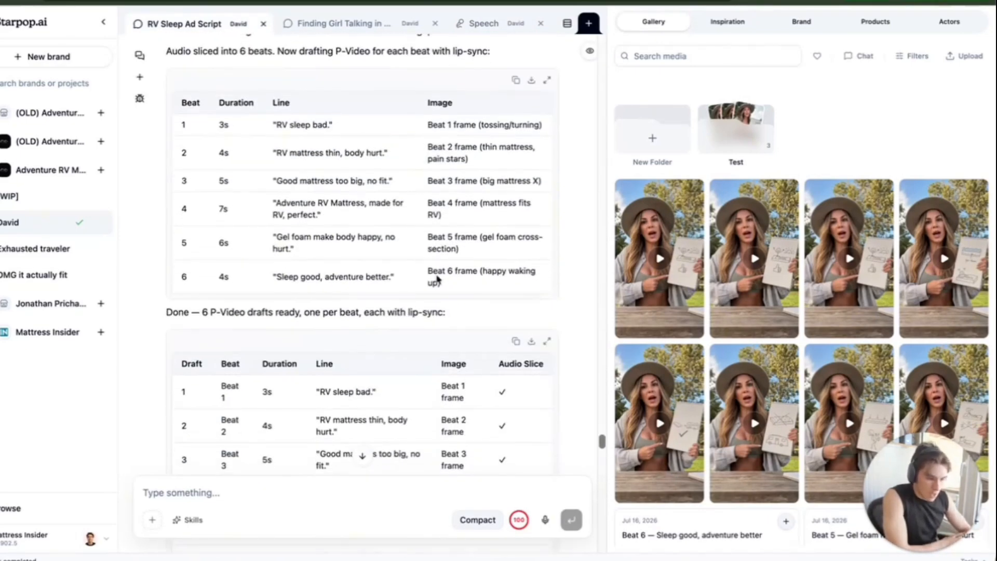
scroll(304, 127, "down", 10)
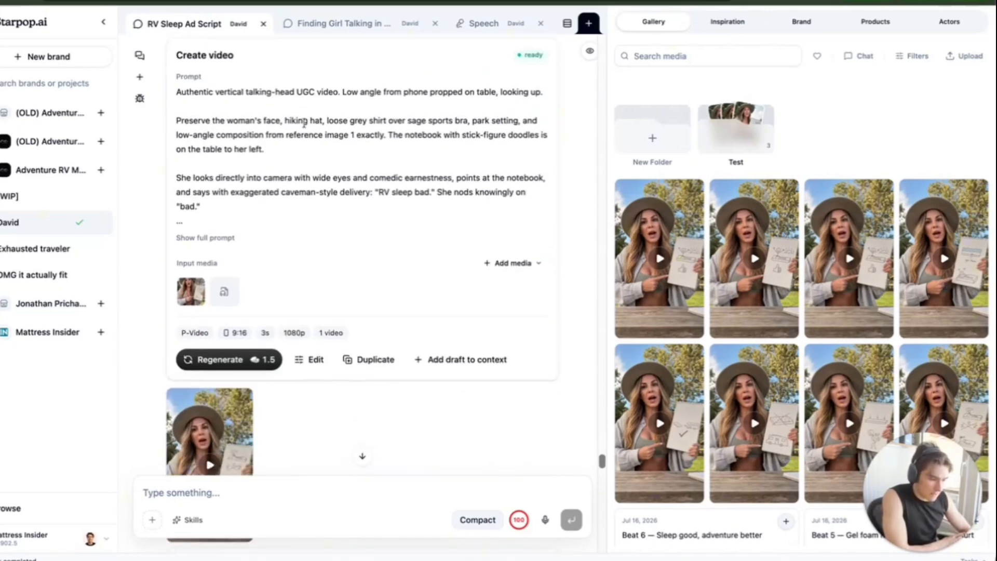
scroll(258, 277, "up", 1)
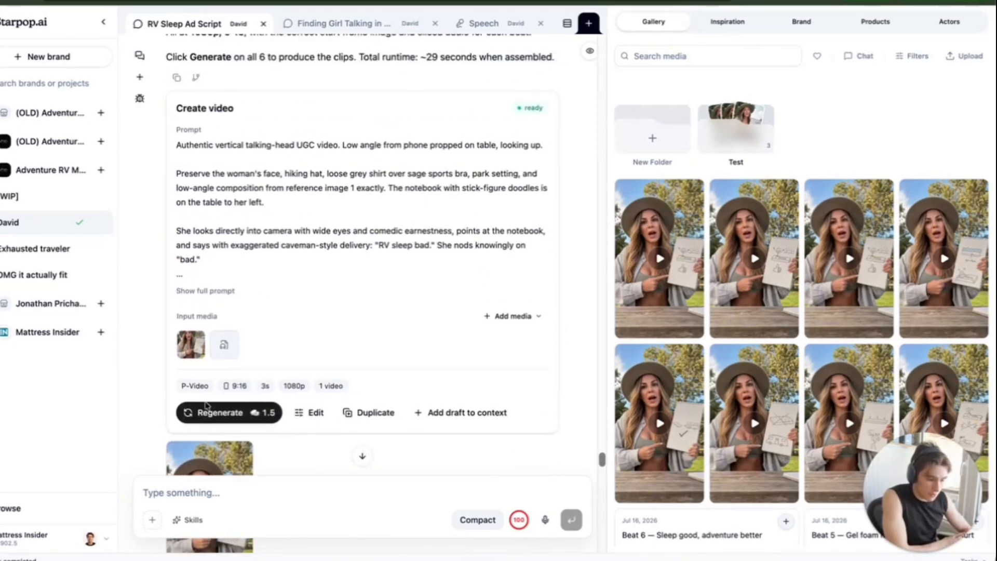
Preview the input image and audio slice of the beat 1 P-Video draft and check its generation settings
left_click(194, 347)
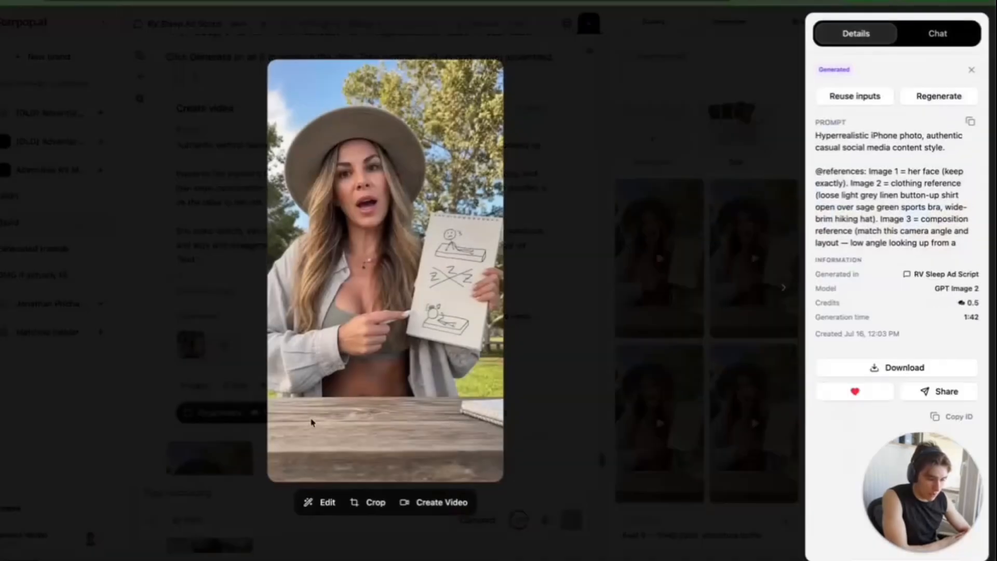
left_click(561, 89)
left_click(227, 347)
left_click(414, 238)
scroll(309, 350, "down", 2)
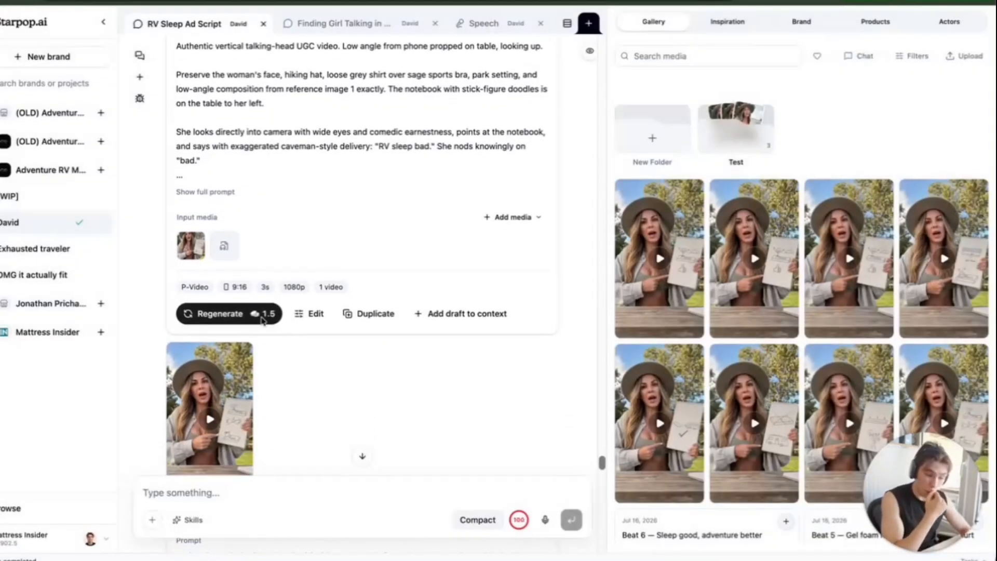
Read the beat 2 and beat 3 P-Video drafts with their clips, back up to the six-draft summary table
scroll(380, 333, "down", 1)
scroll(380, 332, "down", 10)
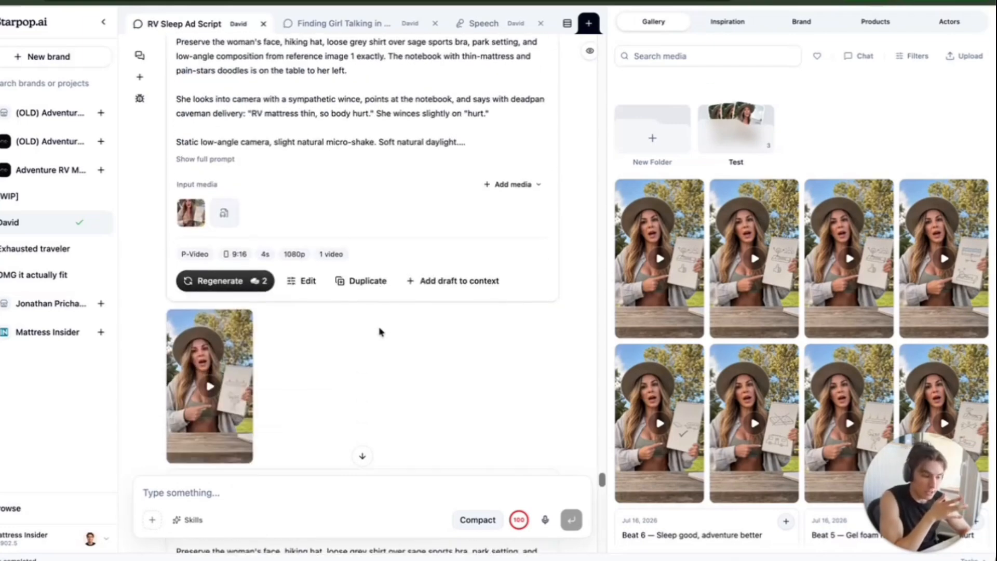
scroll(380, 333, "up", 8)
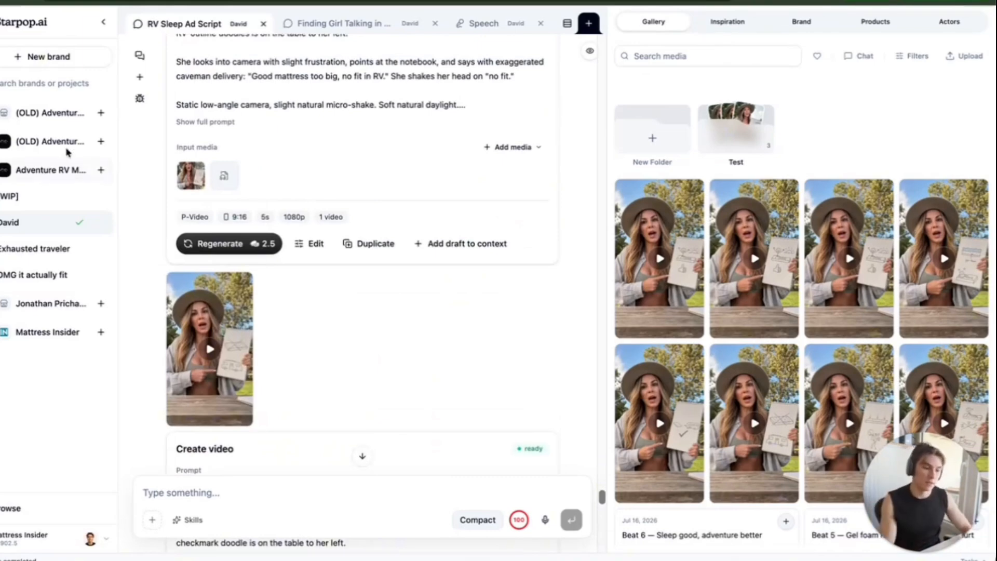
scroll(271, 272, "up", 10)
scroll(272, 273, "down", 6)
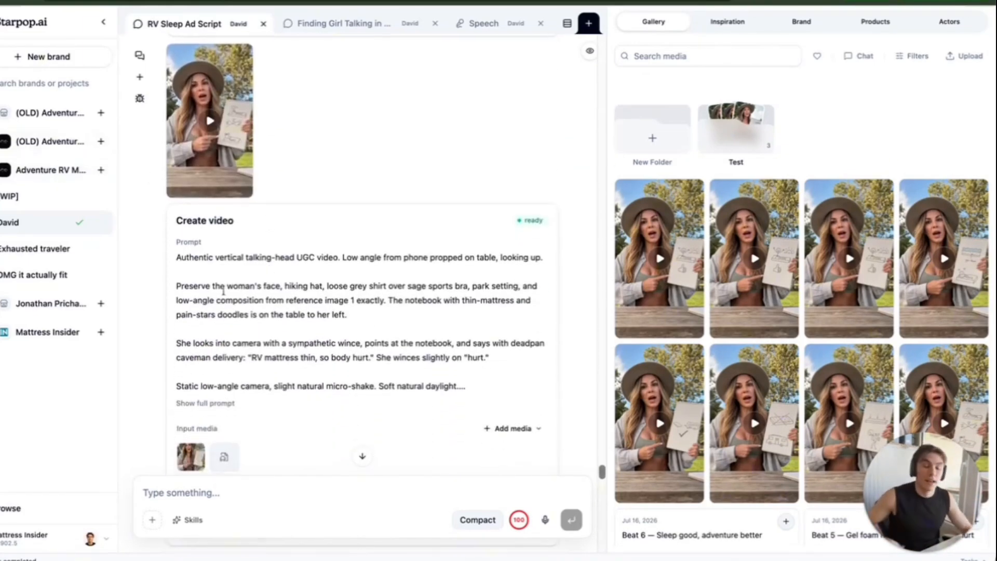
scroll(252, 337, "down", 1)
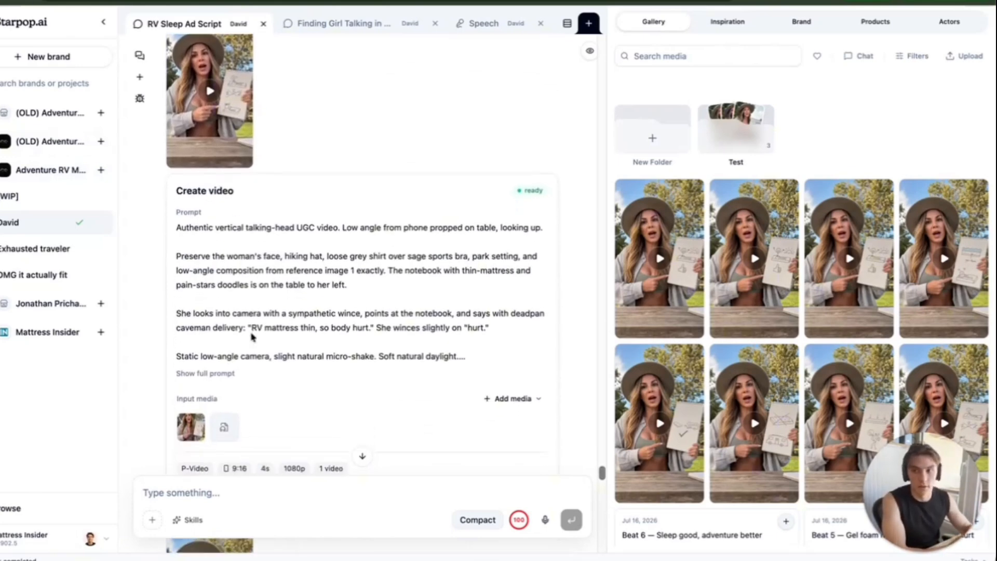
scroll(260, 209, "up", 2)
scroll(545, 304, "down", 4)
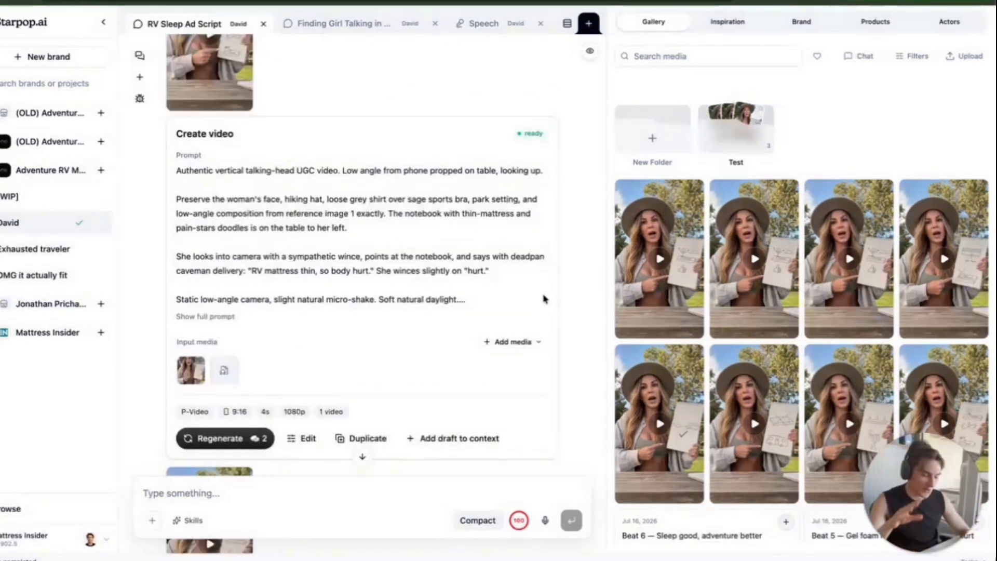
scroll(443, 338, "up", 10)
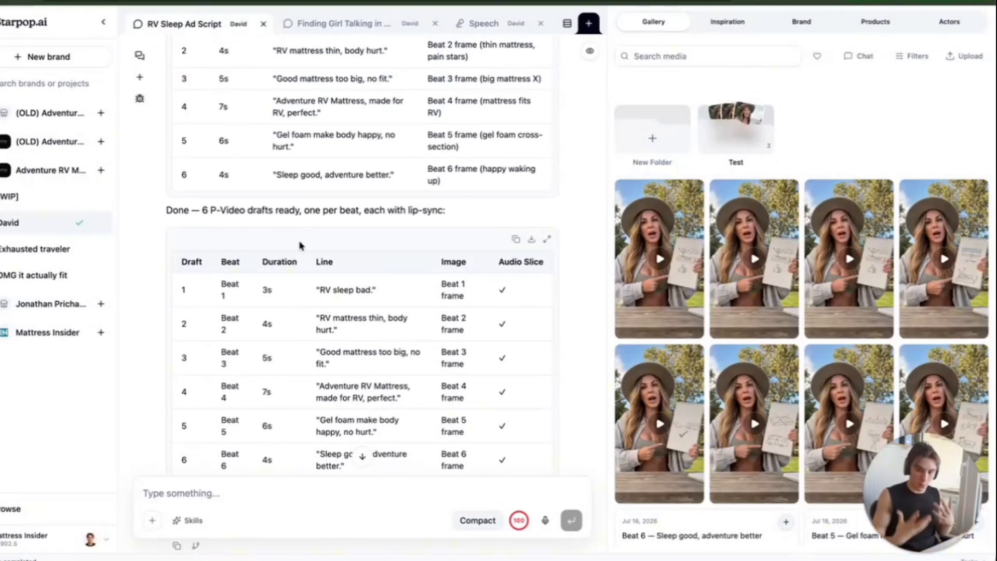
Switch to the Finding Girl Talking chat and read its opening request for a park yapper video as voice reference
left_click(331, 22)
scroll(325, 225, "up", 10)
left_click_drag(277, 87, 479, 128)
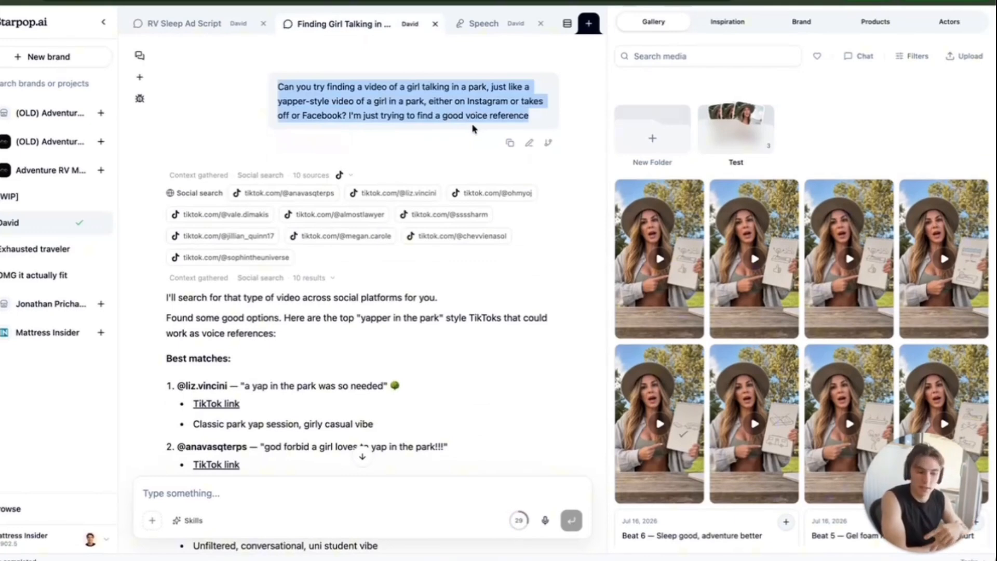
left_click(302, 89)
left_click_drag(279, 83, 535, 114)
left_click(511, 111)
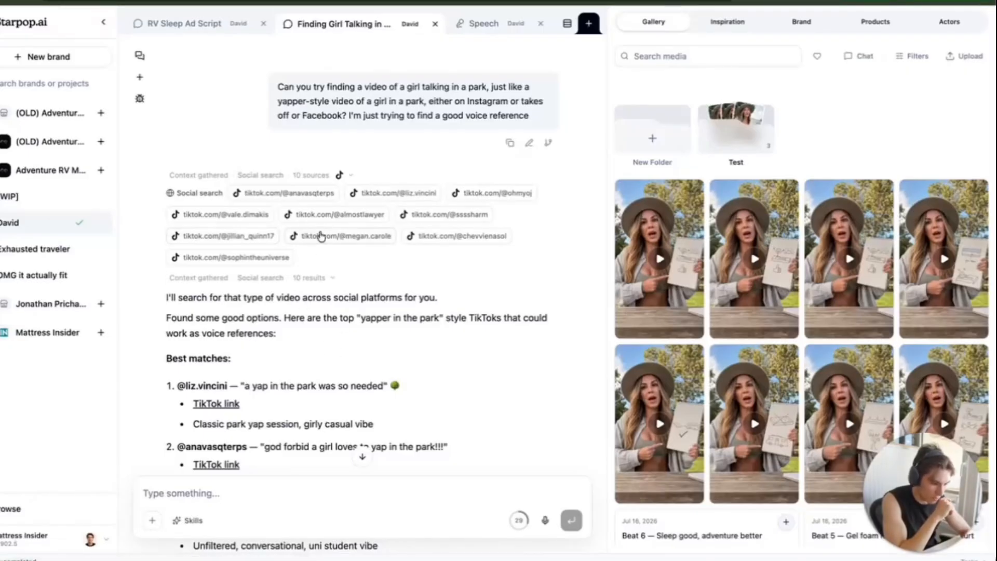
Open TikTok sources from the social search, play the park bench video with sound, pause it and return to Starpop
left_click(318, 236)
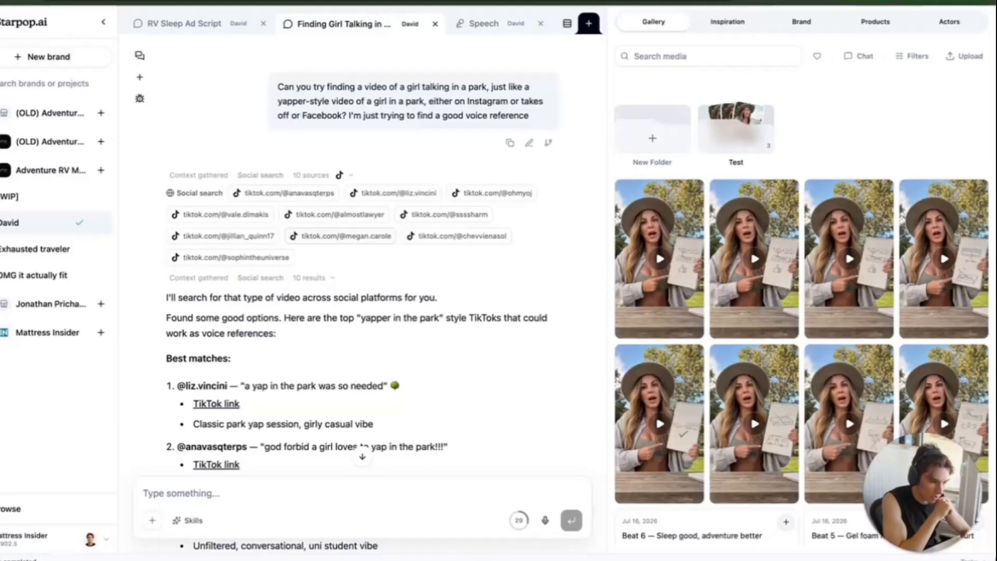
left_click(451, 240)
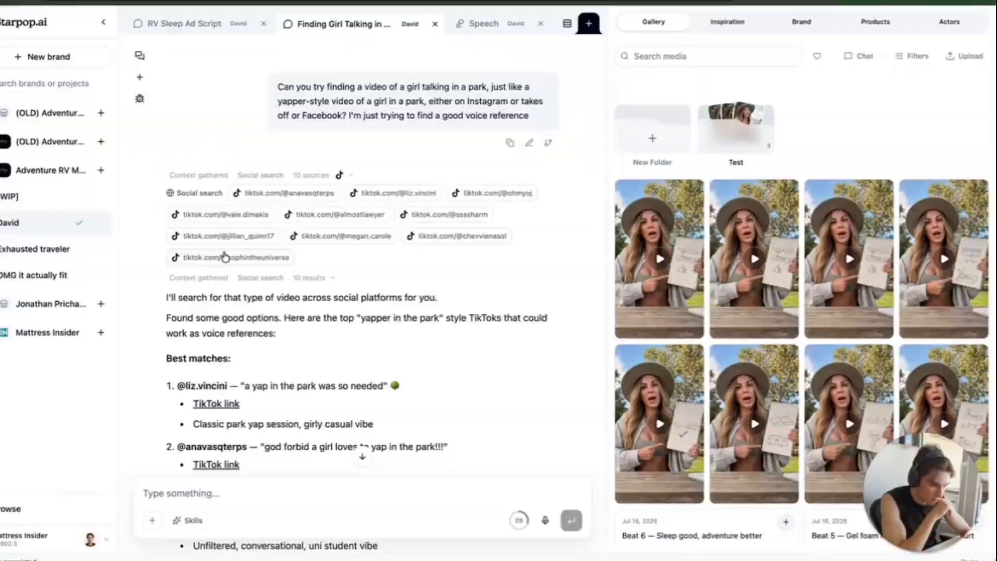
left_click(224, 257)
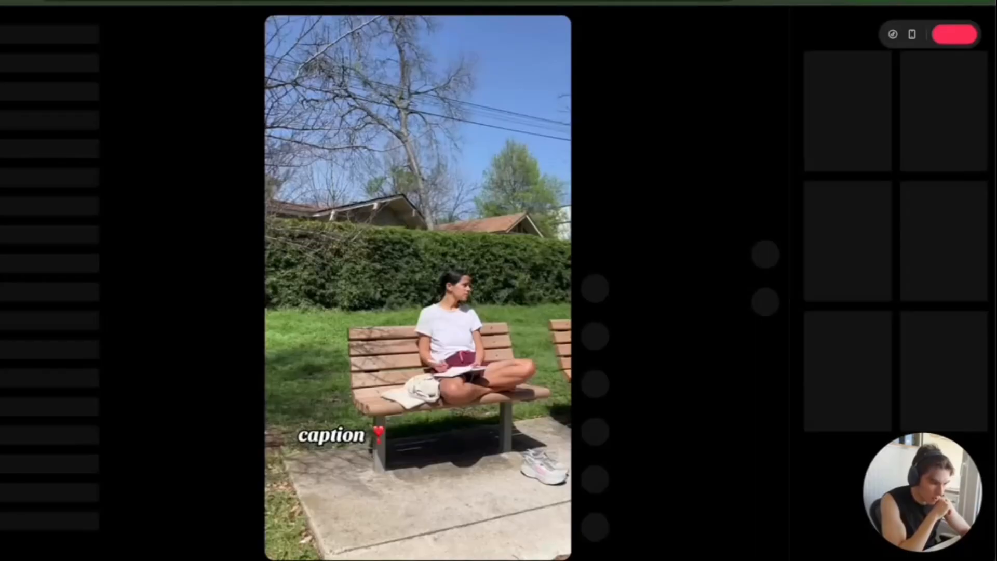
left_click(271, 35)
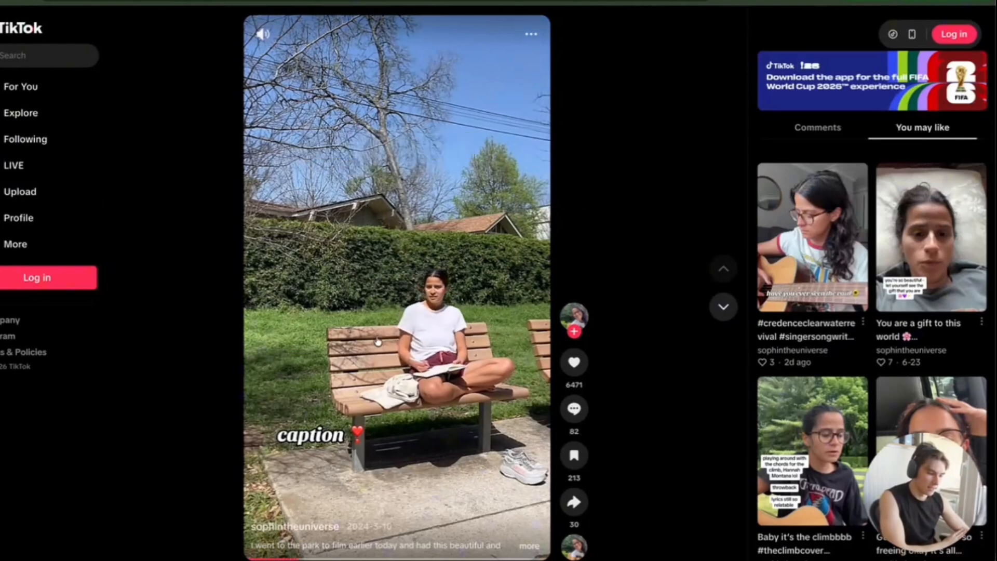
left_click(392, 333)
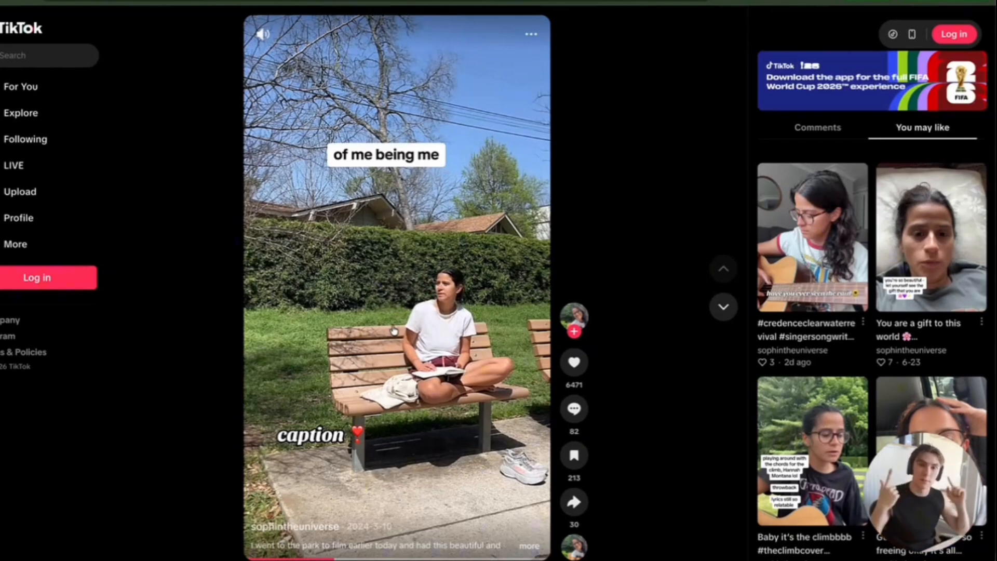
key("ctrl+shift+Tab")
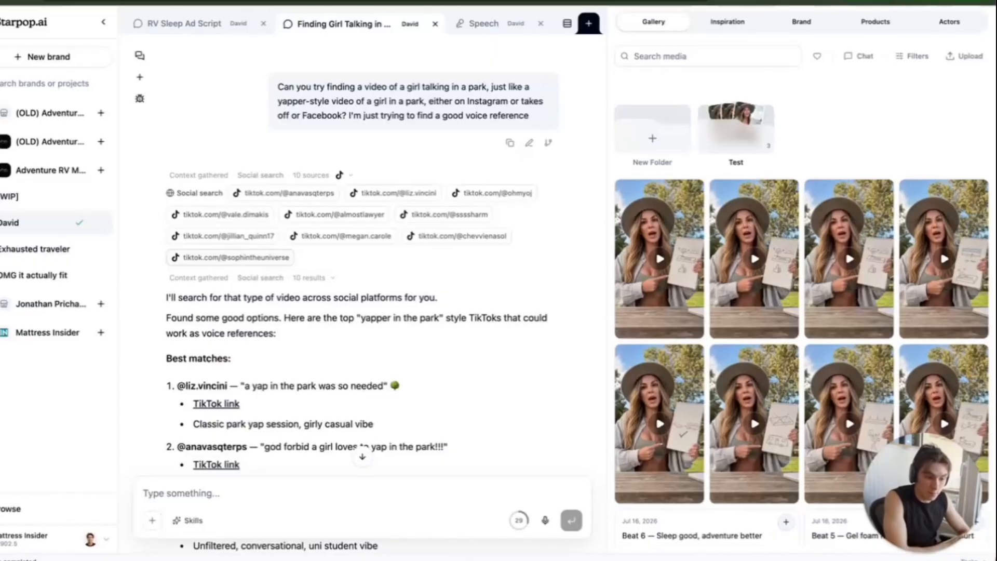
key("ctrl+Tab")
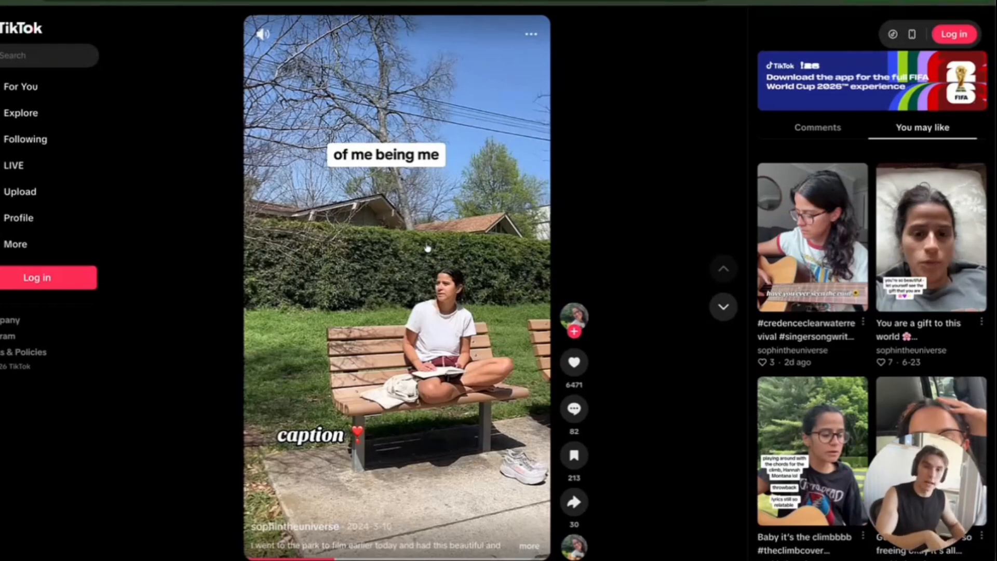
key("ctrl+shift+Tab")
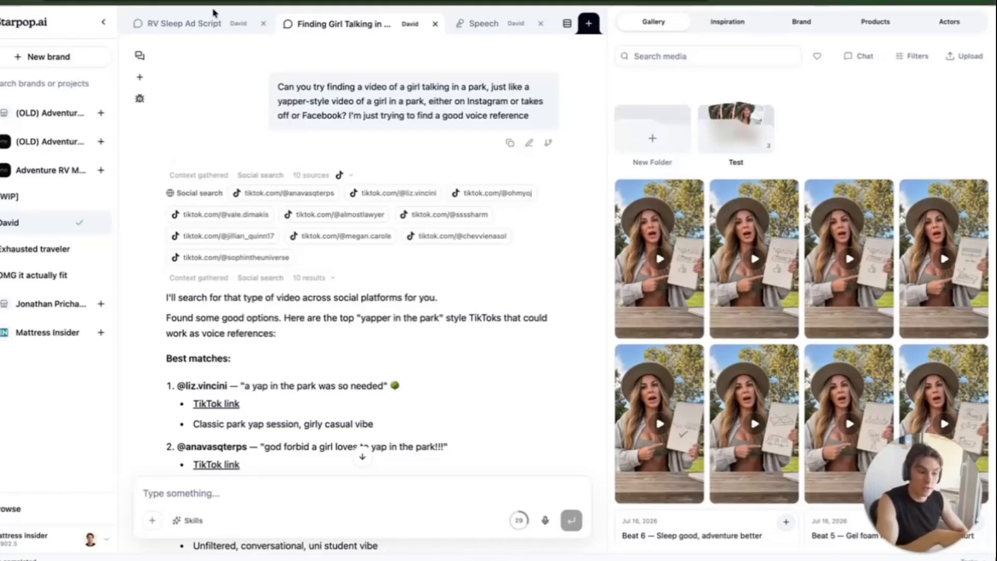
Check the beat 6 P-Video clips in the RV Sleep Ad Script chat and return to the voice-reference matches
left_click(203, 25)
scroll(426, 337, "up", 1)
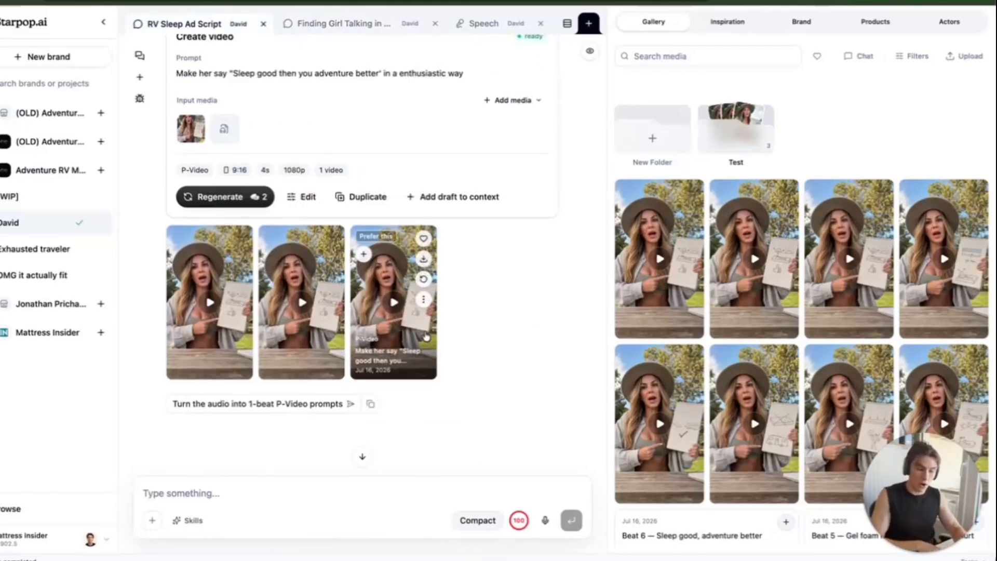
left_click(334, 16)
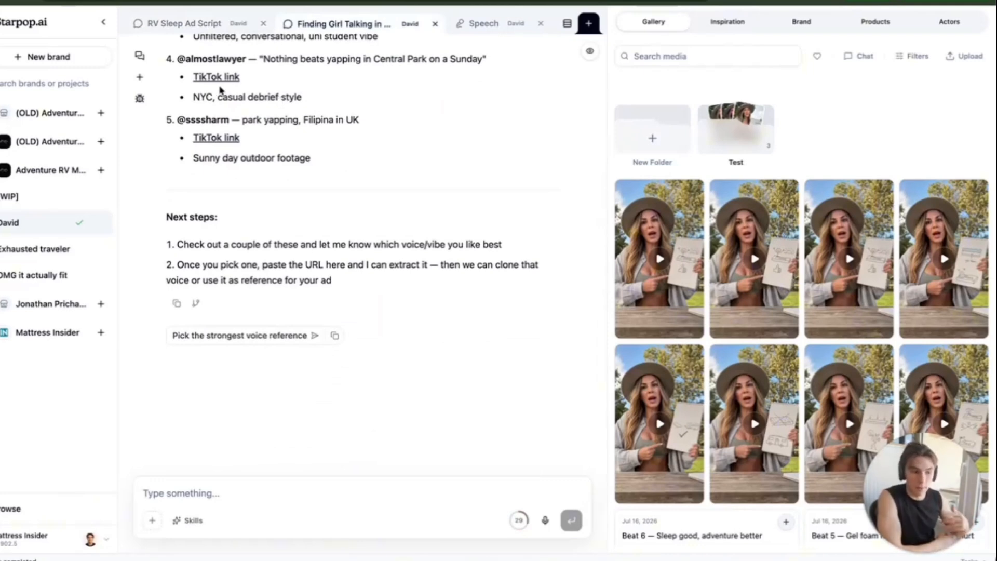